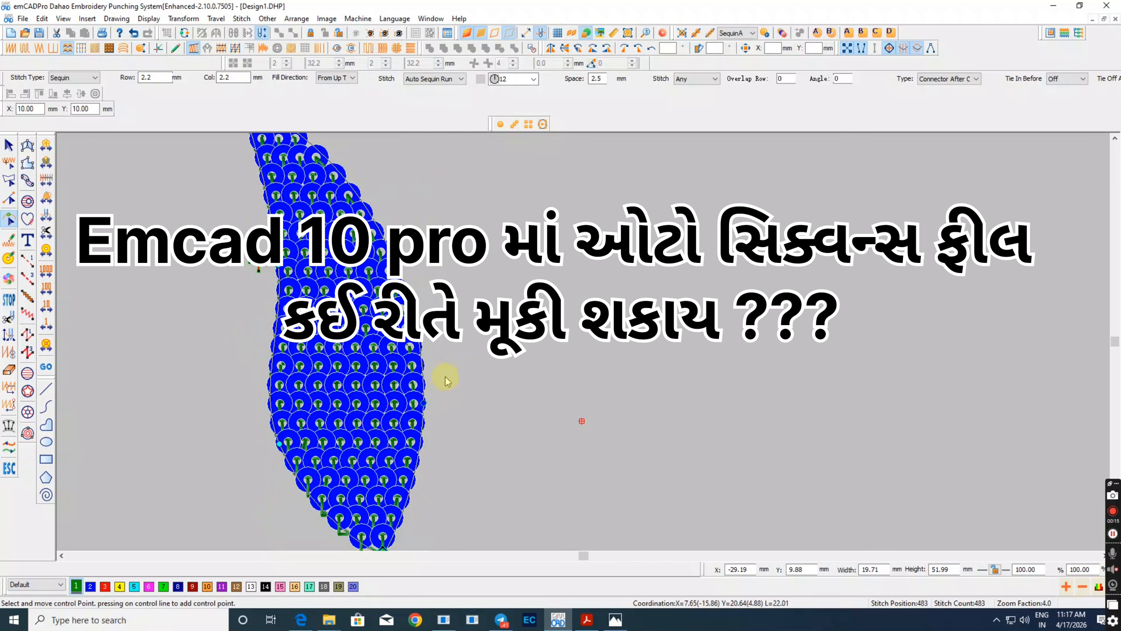
Step: Examine the sequin-filled leaf shape from its tip to its base
scroll(446, 375, "up", 3)
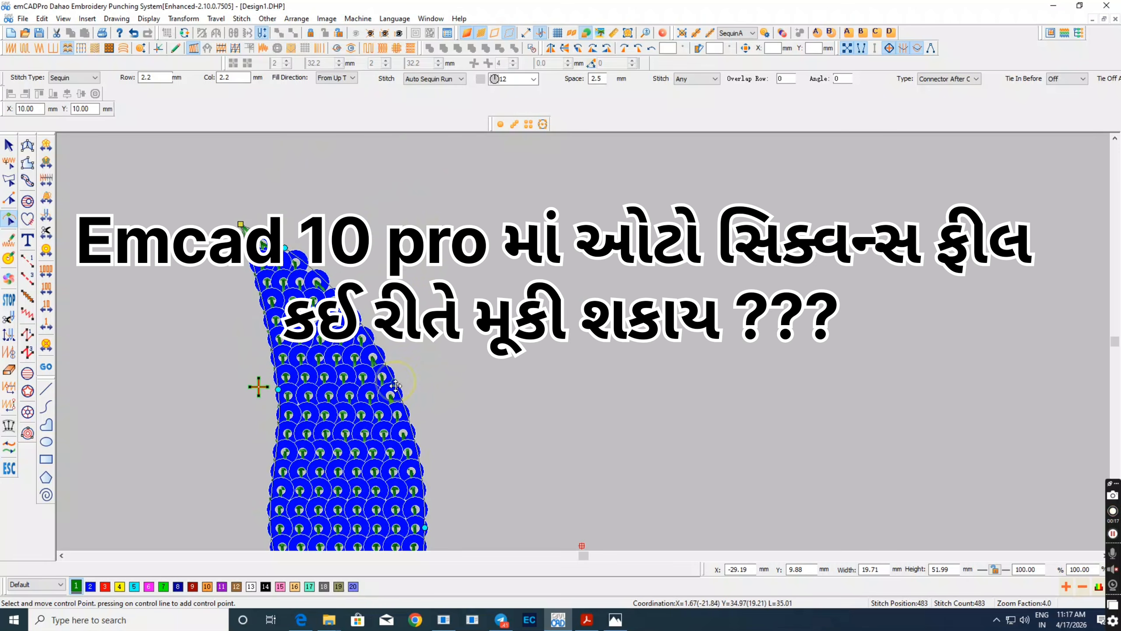
scroll(479, 326, "down", 6)
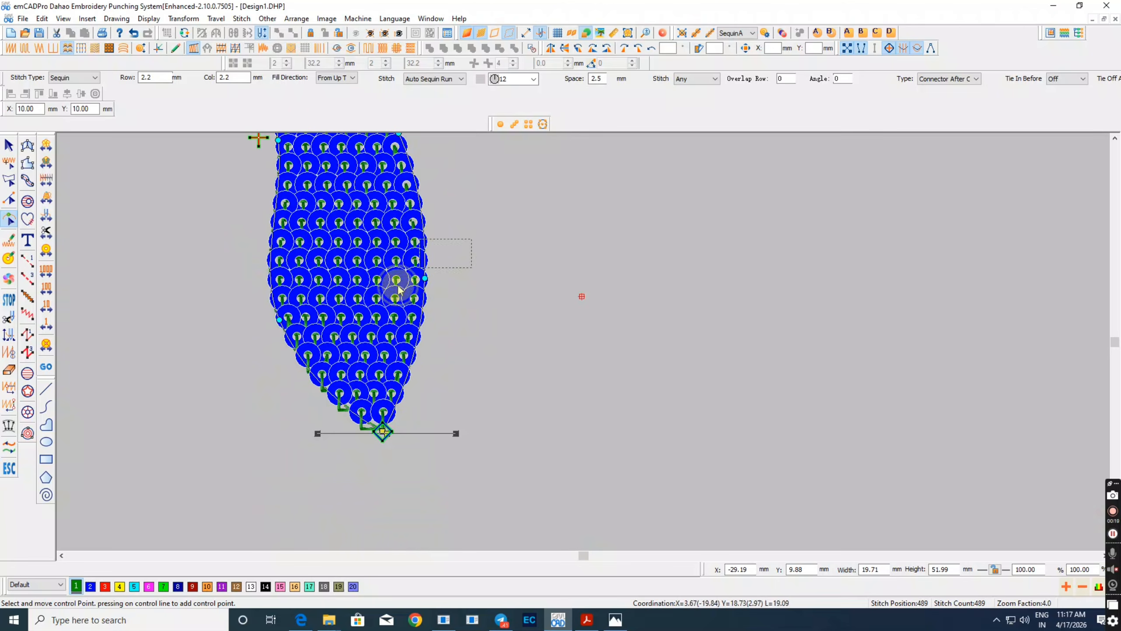
scroll(486, 344, "up", 3)
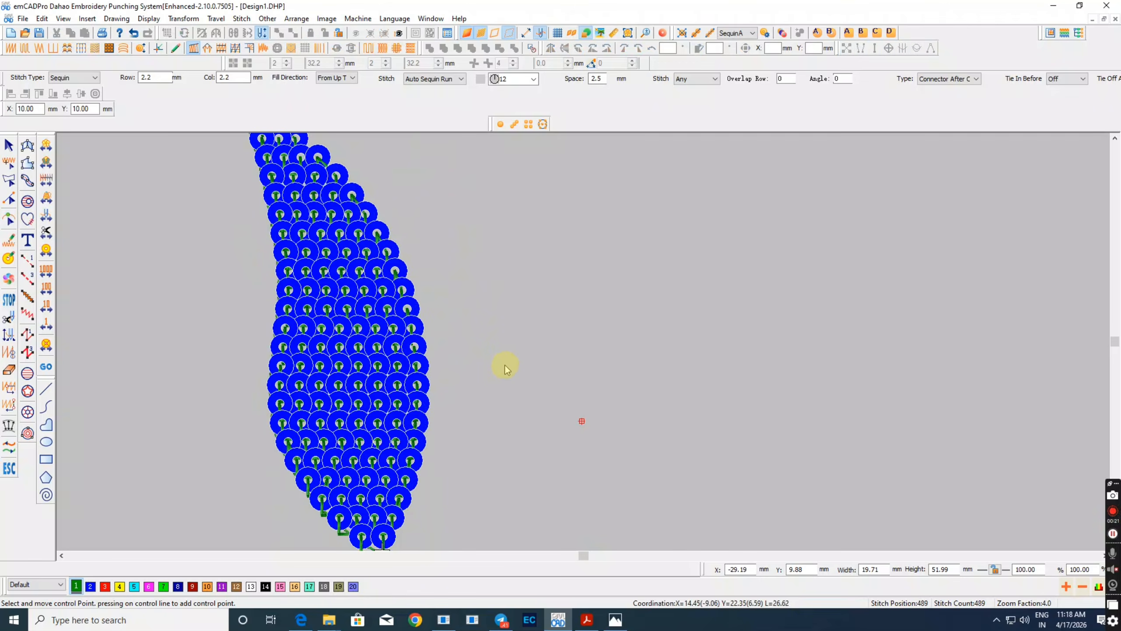
left_click_drag(561, 379, 1015, 387)
scroll(776, 347, "down", 1, "ctrl")
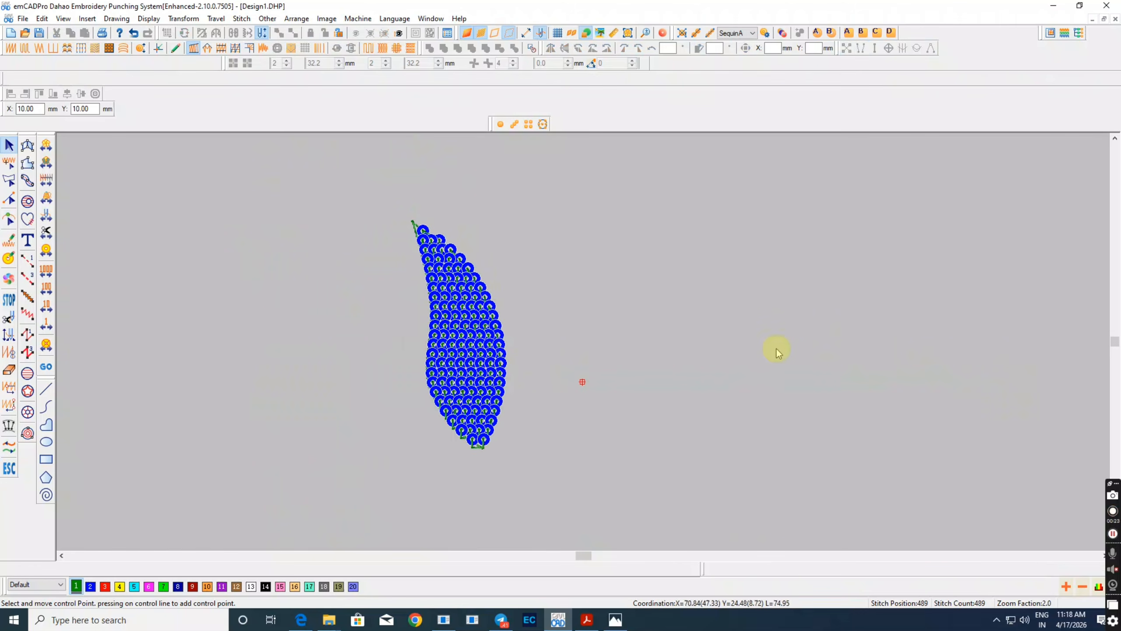
left_click_drag(585, 554, 588, 556)
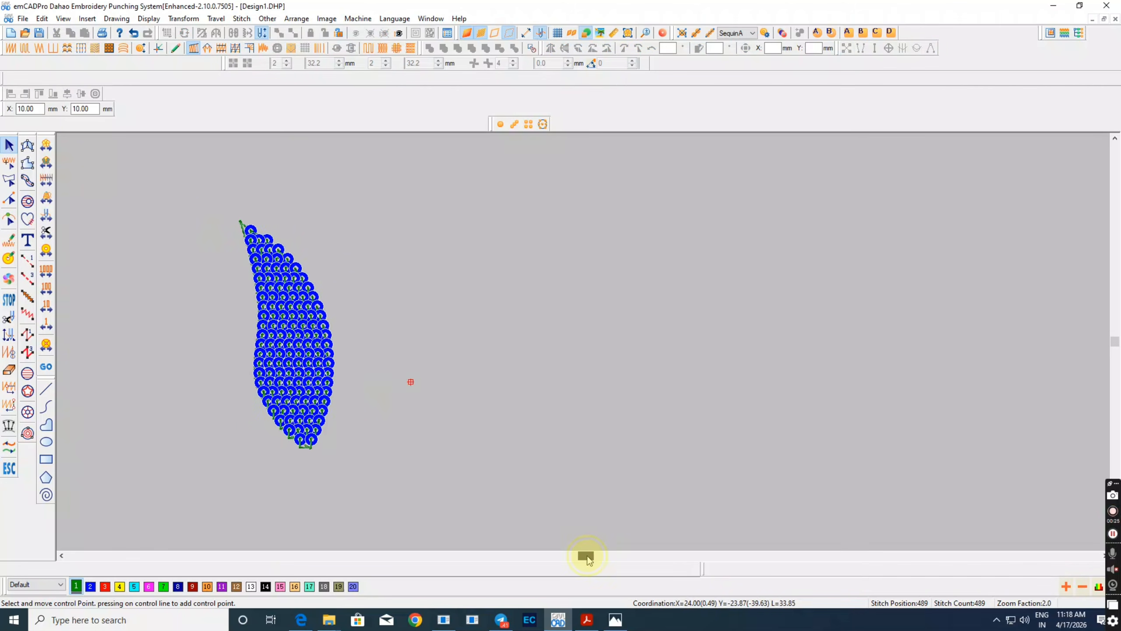
scroll(562, 520, "up", 1, "ctrl")
middle_click_drag(388, 367, 637, 359)
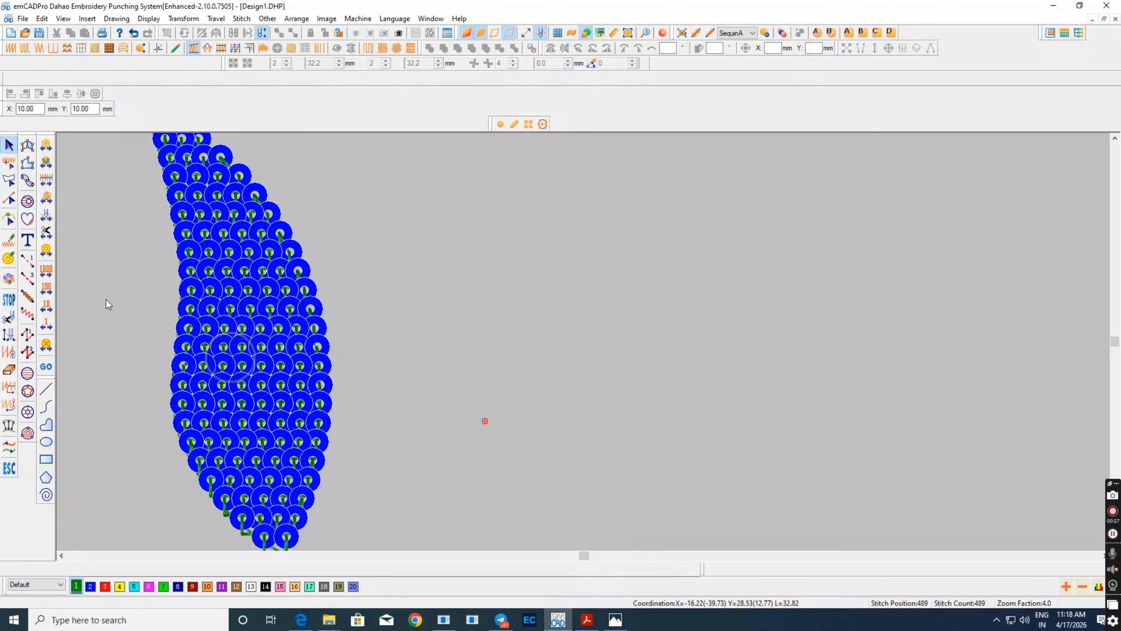
Step: Draw a circle beside the sequin-filled leaf and enlarge it to about 27.3 mm in diameter
left_click(46, 441)
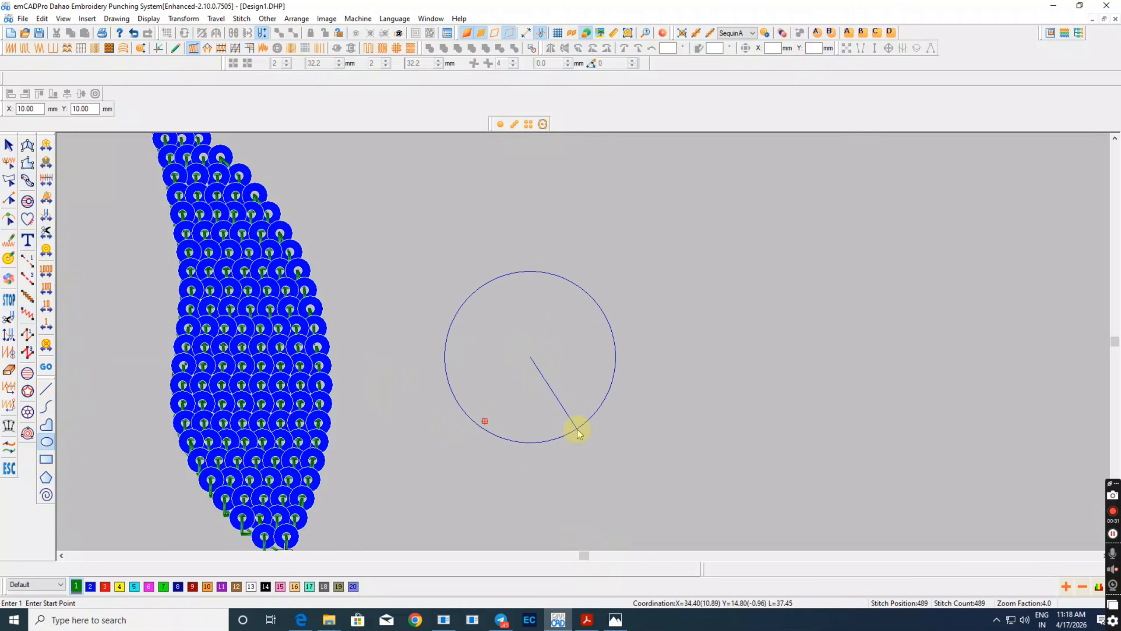
left_click(585, 441)
right_click(585, 444)
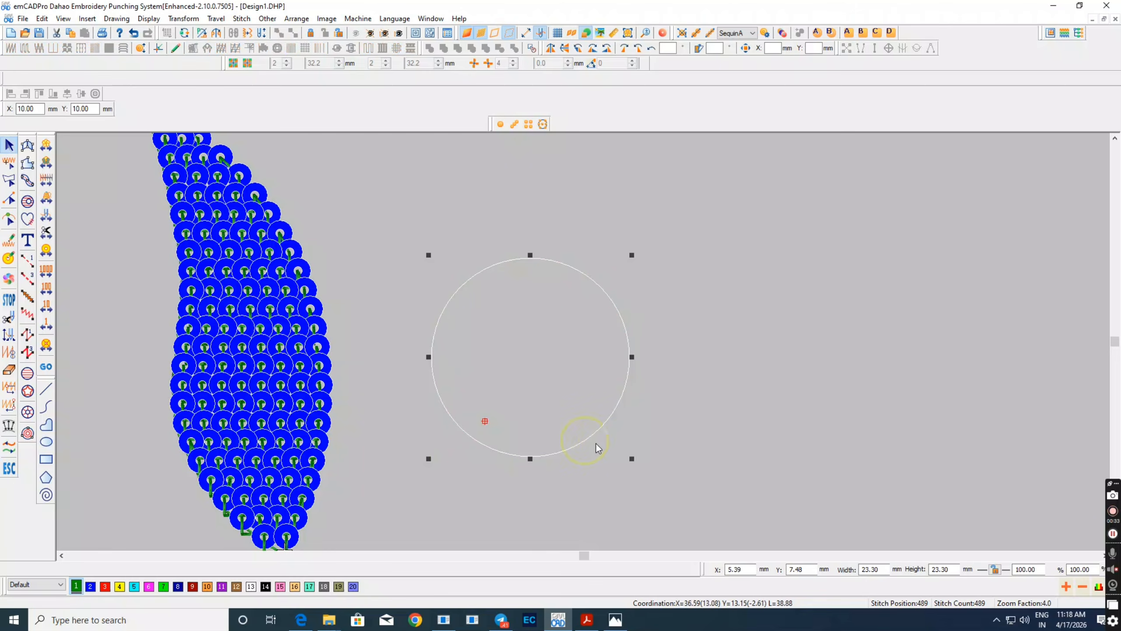
left_click_drag(632, 459, 649, 475)
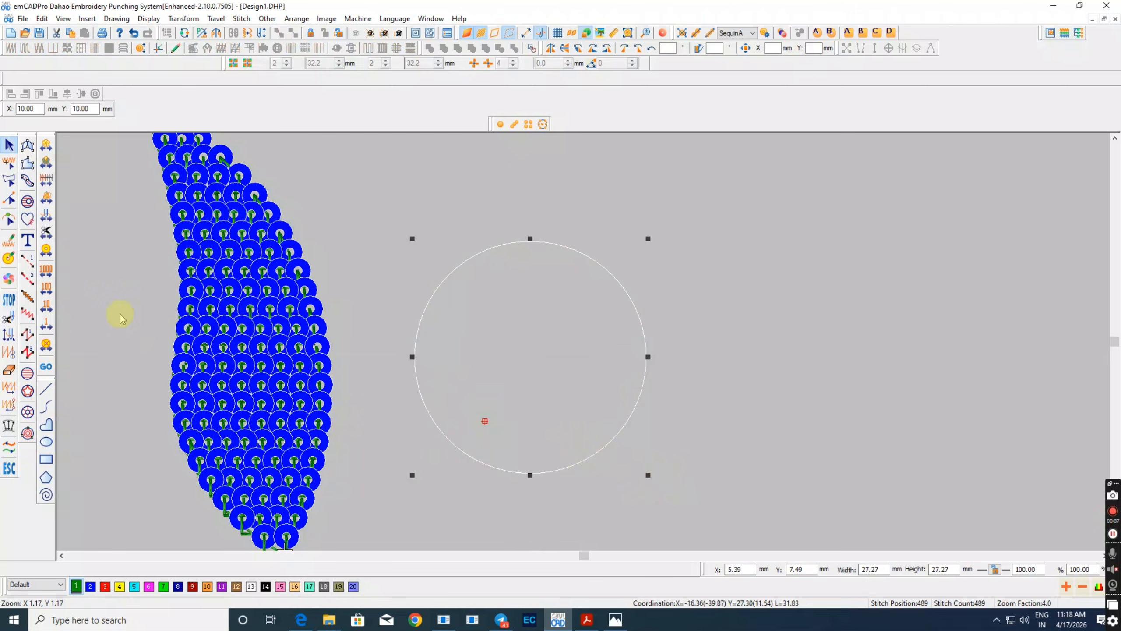
Step: Convert the circle outline to a Run stitch and turn it into an Auto Sequin Run
left_click(26, 260)
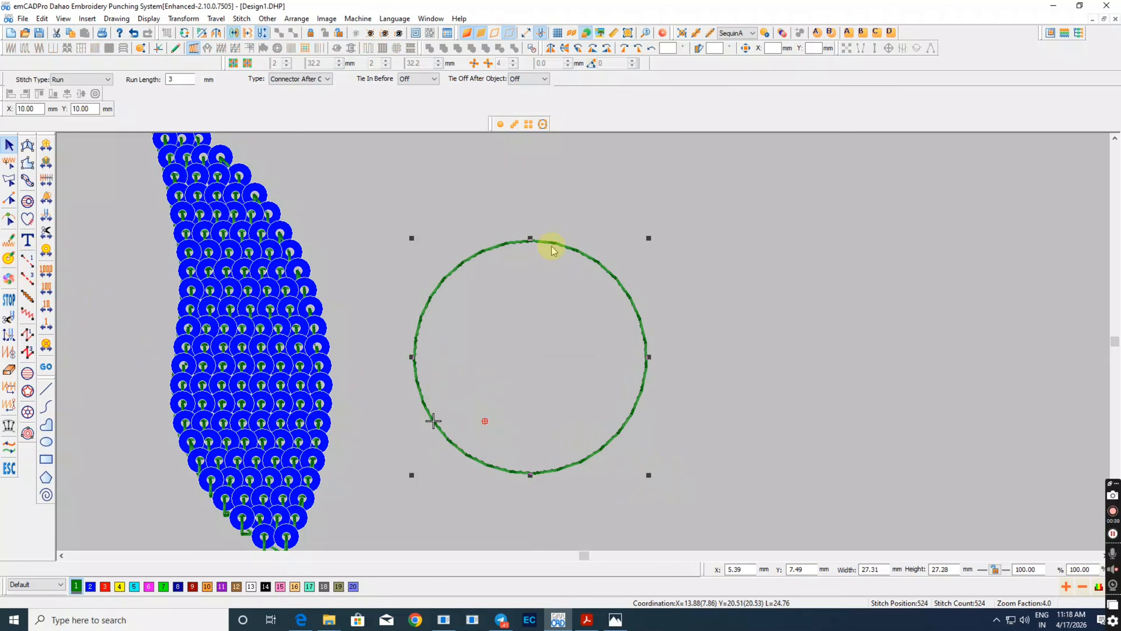
left_click(712, 35)
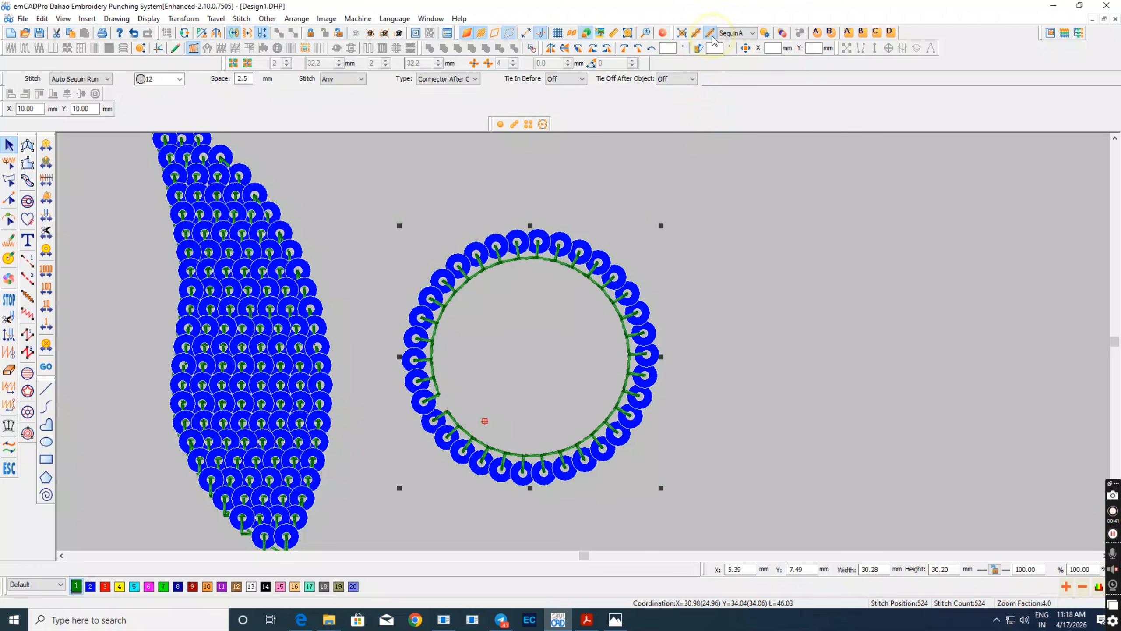
Step: Try a minimum stitch of 3 mm in the circular ring's Sequin Fill properties and revert the value
double_click(551, 258)
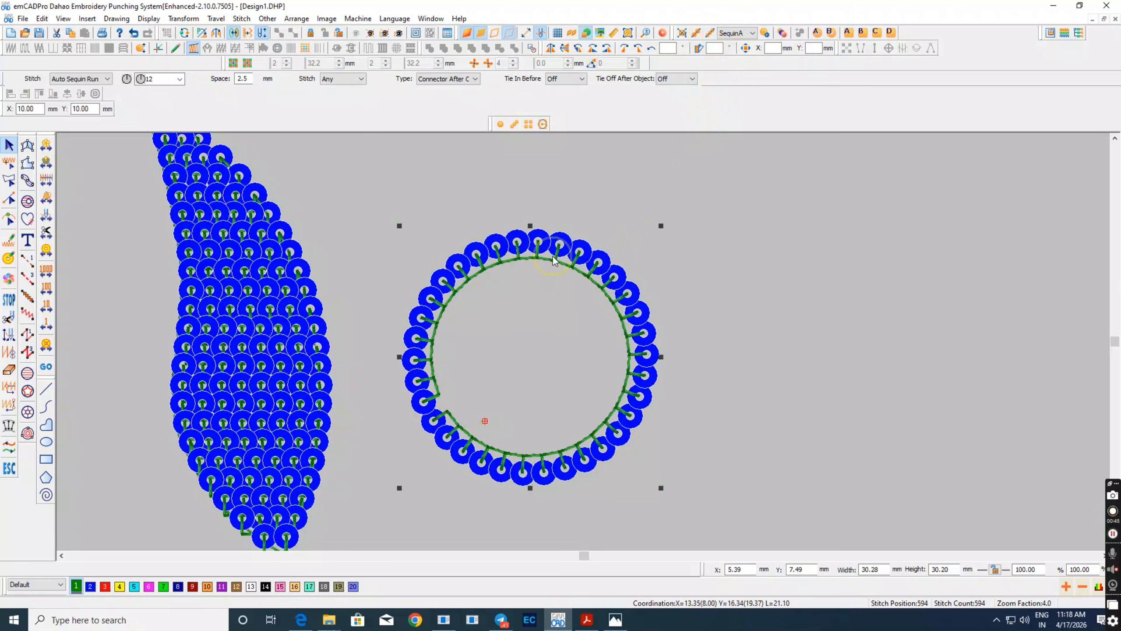
left_click(454, 271)
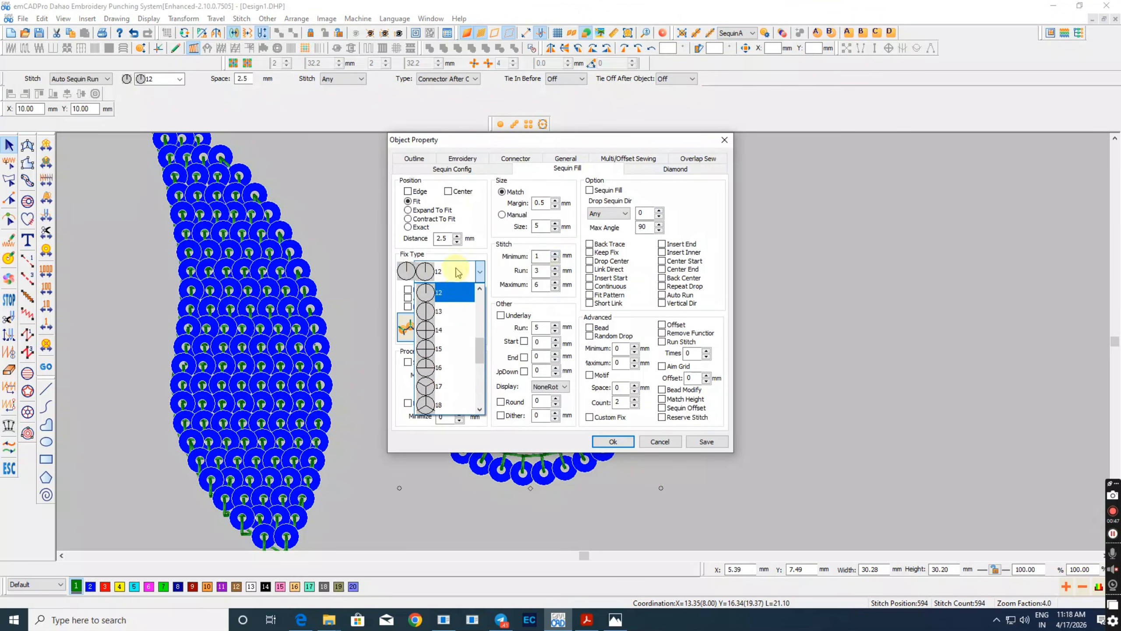
left_click(480, 289)
left_click(481, 288)
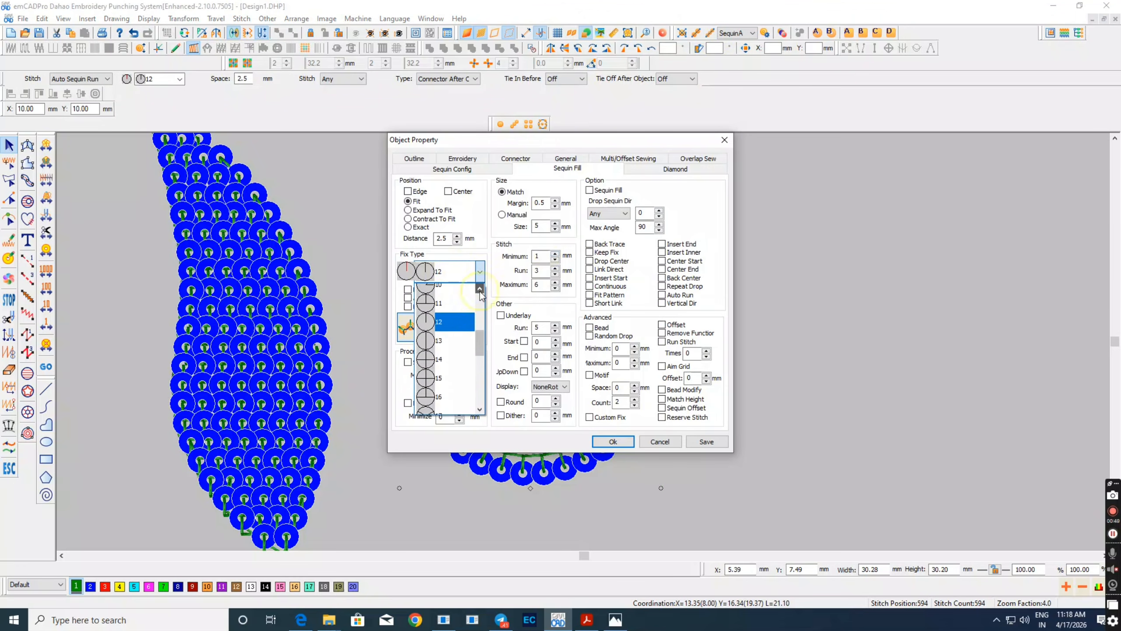
left_click(435, 337)
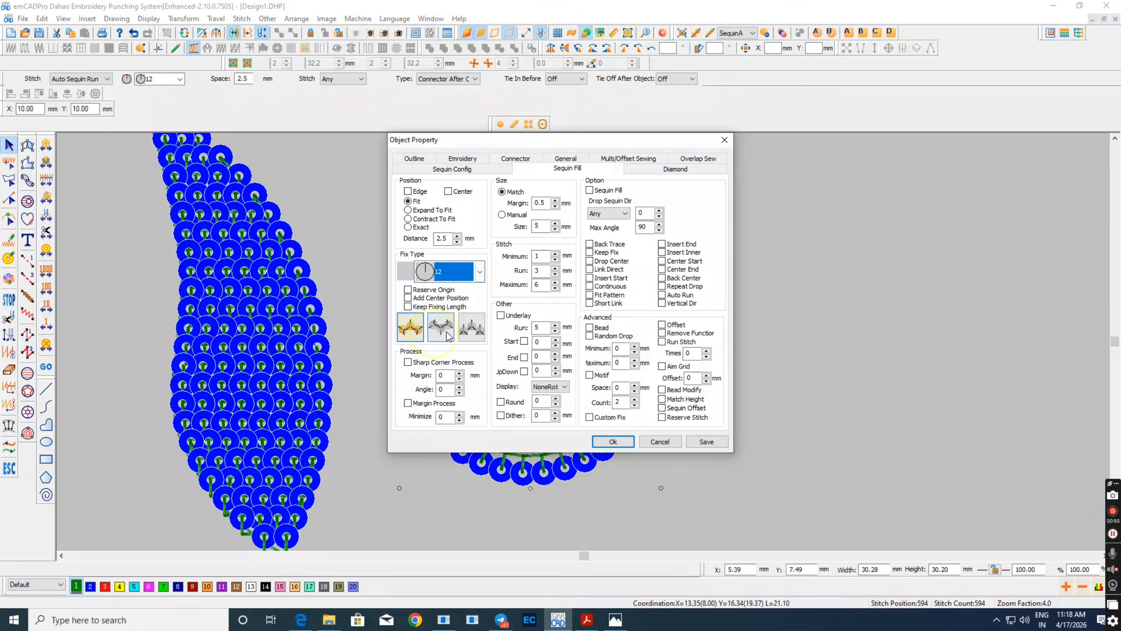
left_click(538, 256)
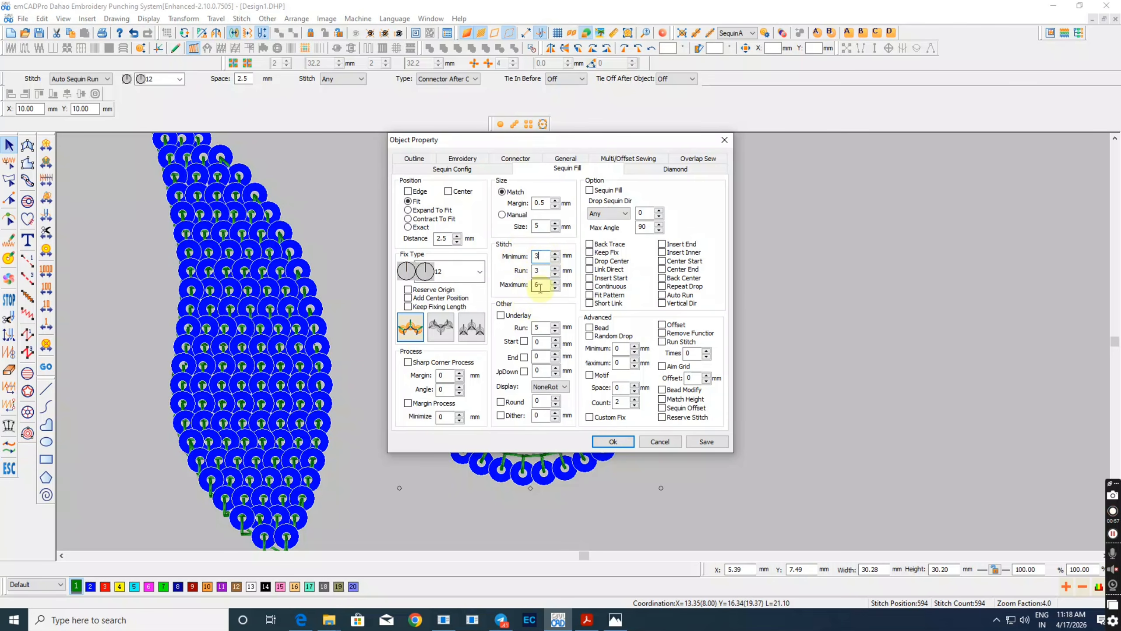
left_click(613, 441)
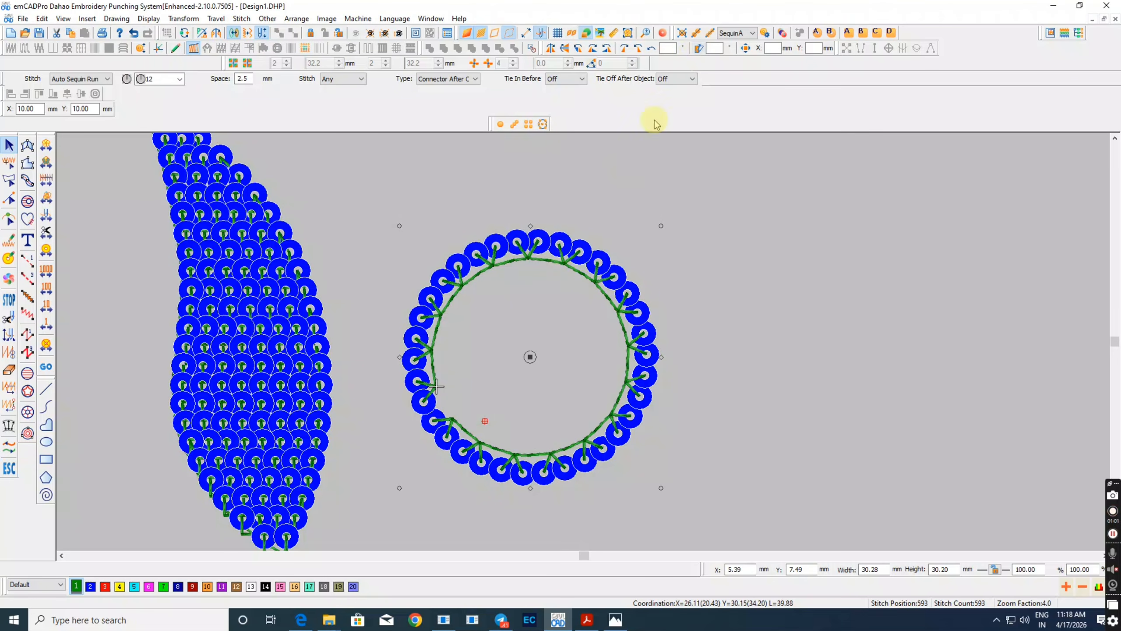
double_click(574, 250)
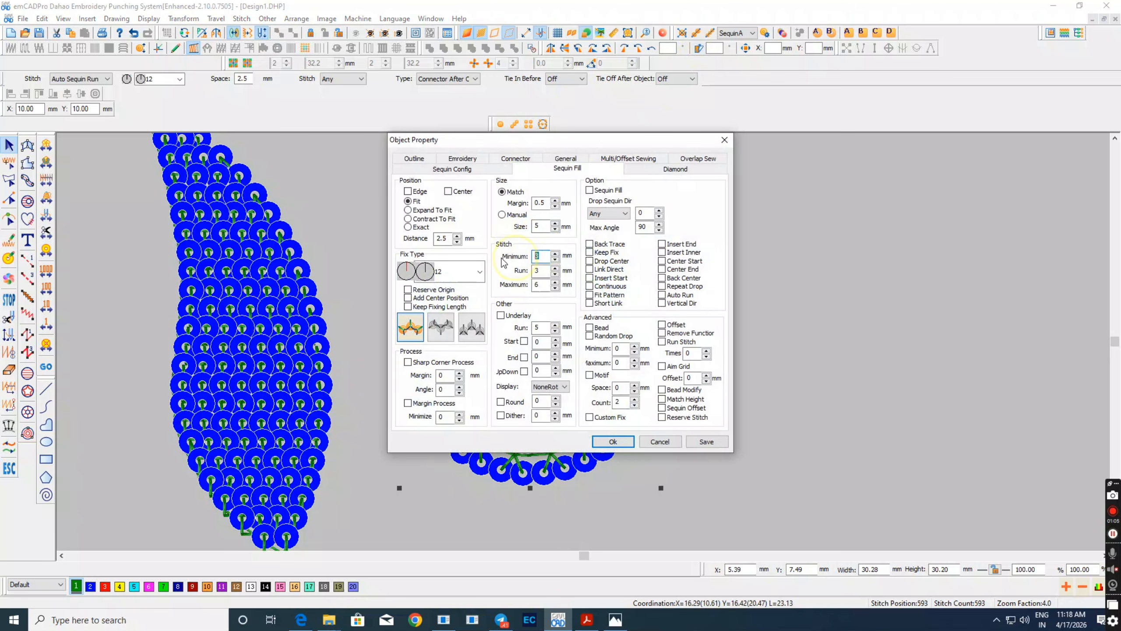
left_click(622, 437)
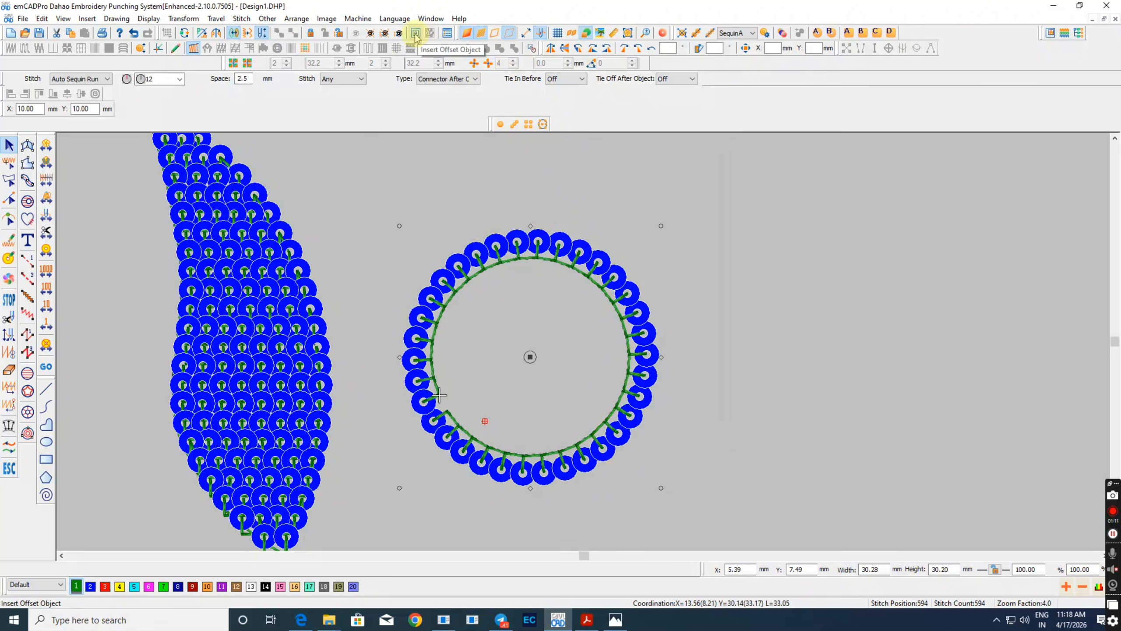
Step: Insert 10 offset Auto Sequin Run objects into the ring with a fixed offset of -2.2 mm and outer stitch direction
left_click(429, 34)
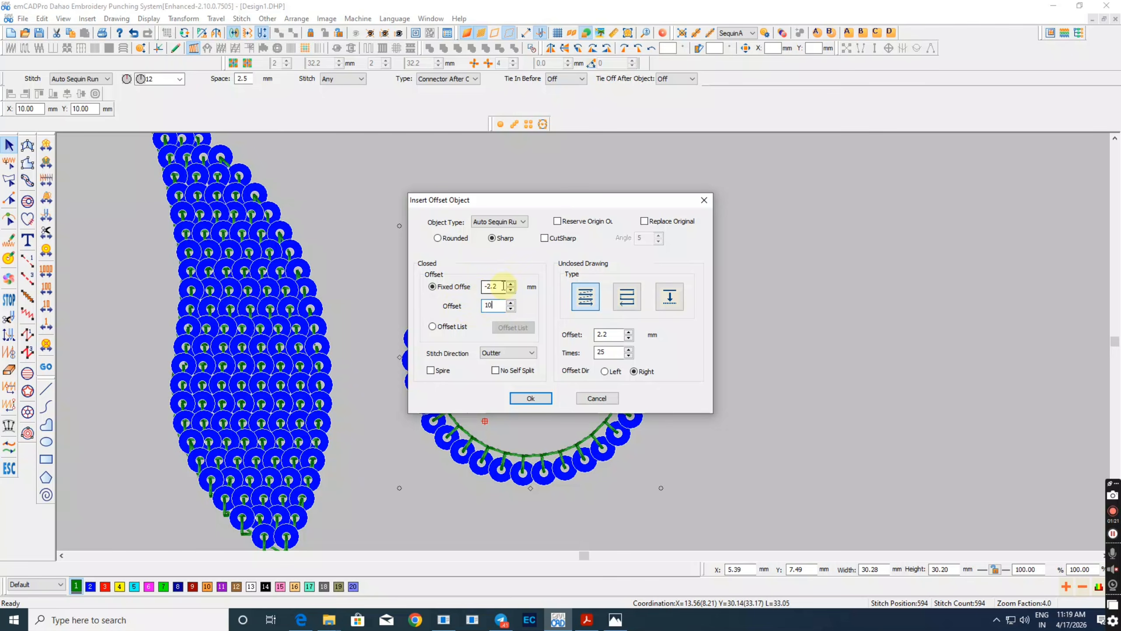
left_click(500, 223)
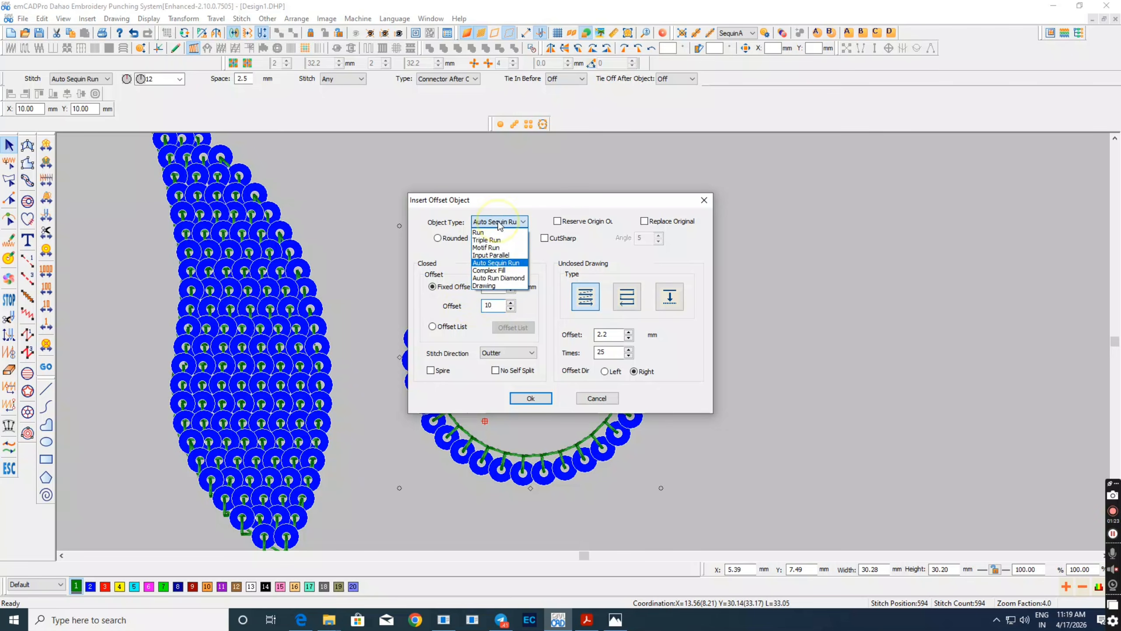
left_click(501, 264)
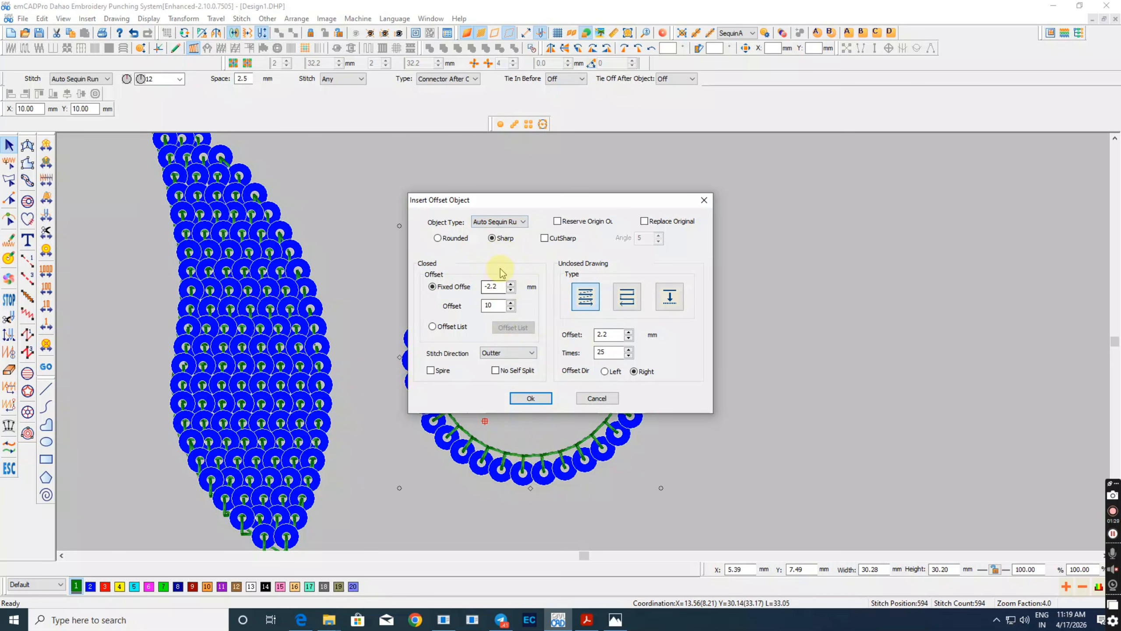
left_click(530, 399)
left_click(635, 310)
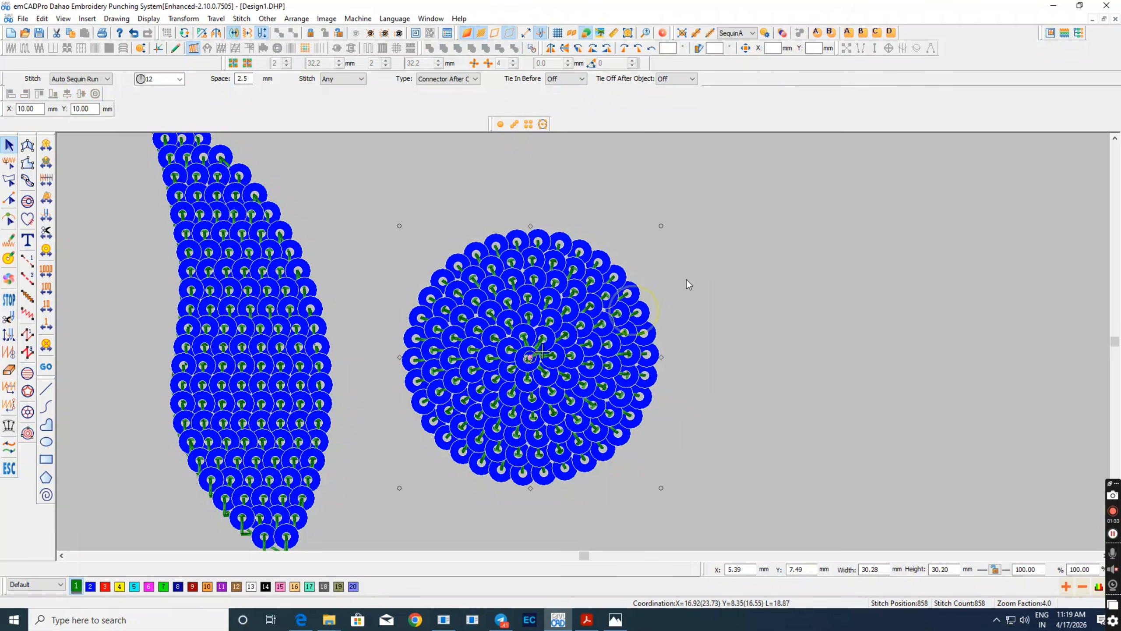
Step: Move one of the inner sequin rings sideways to test that it is separate, and undo the move
scroll(574, 305, "up", 1)
key("t")
left_click_drag(550, 319, 492, 324)
key("t")
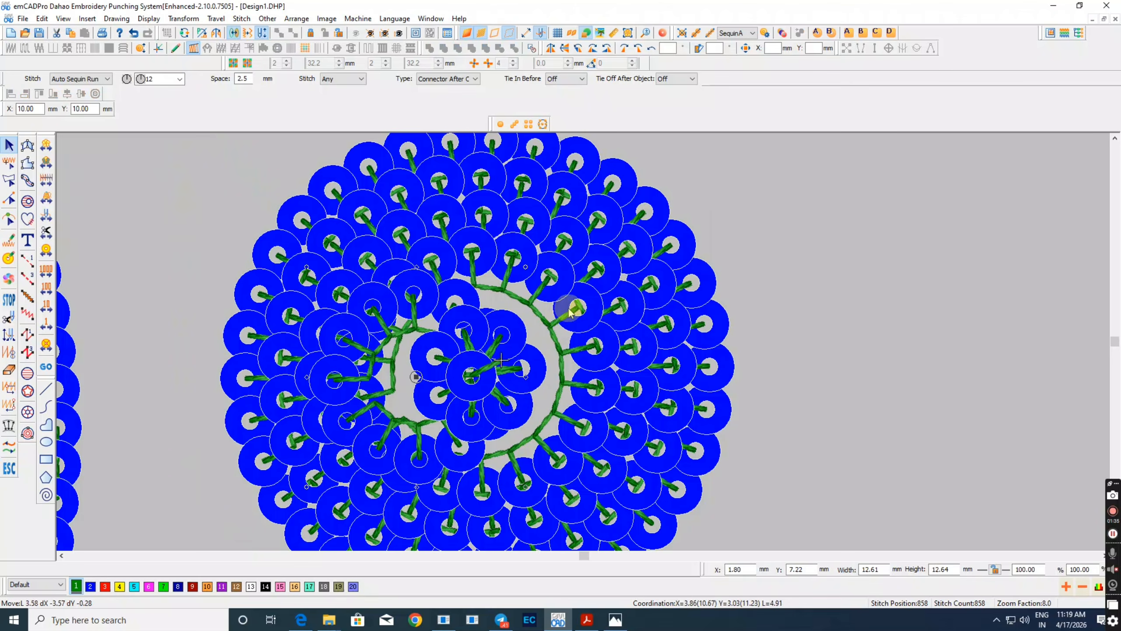
key("ctrl+z")
scroll(578, 305, "down", 1)
left_click(658, 283)
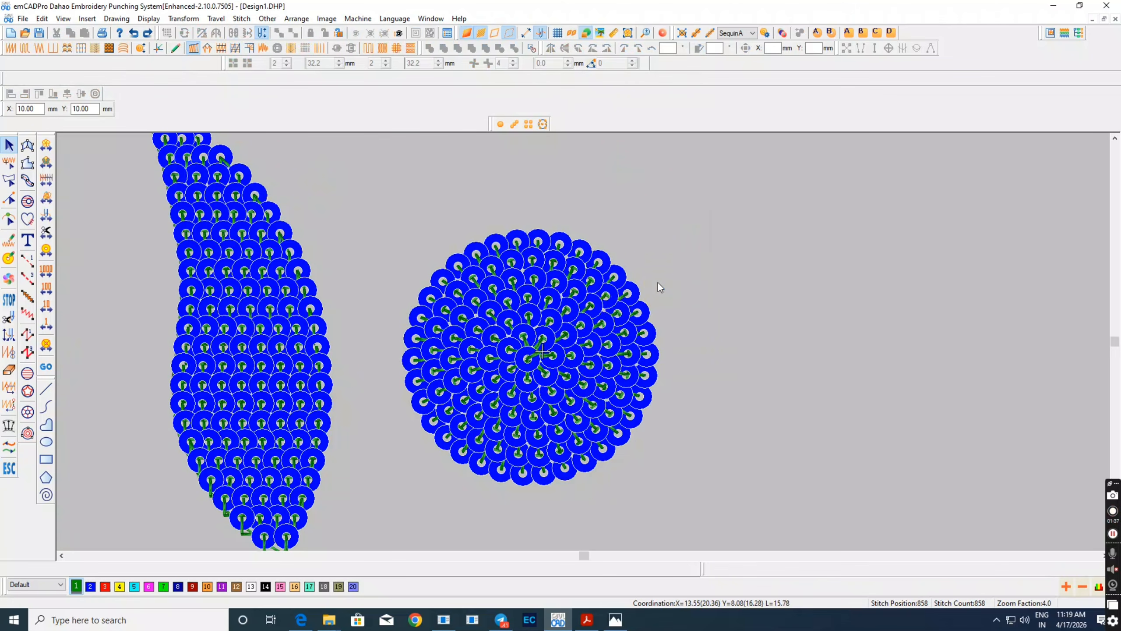
key("ctrl+z")
key("ctrl+y")
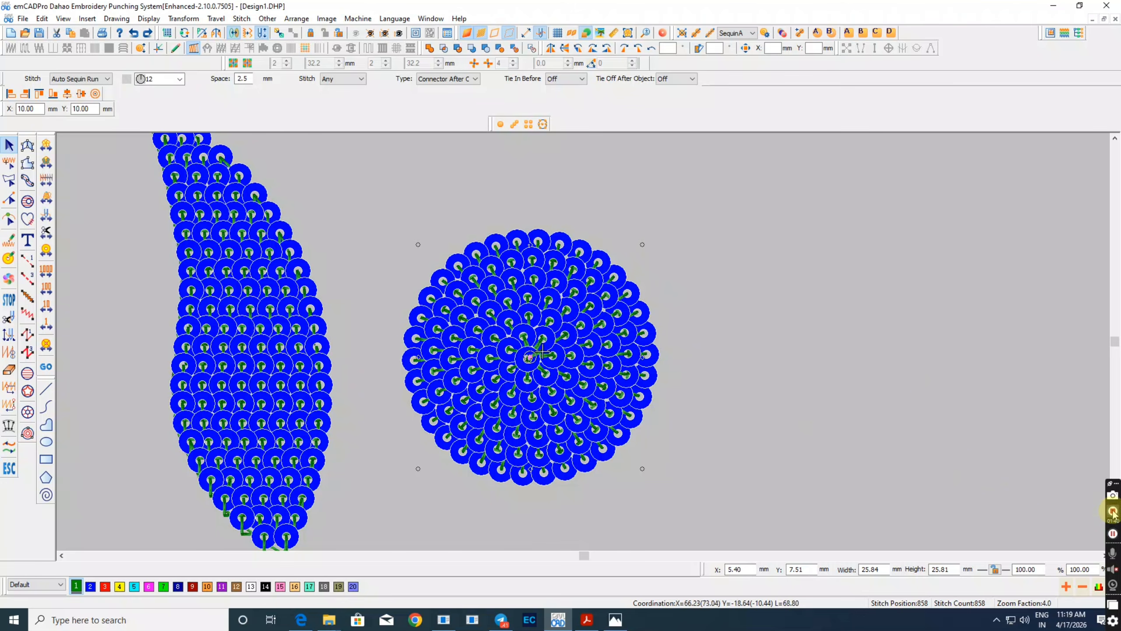
Step: Draw a horizontal Run stitch line about 38 mm long in the empty area beside the sequin-filled circle
left_click(614, 315)
left_click_drag(729, 260, 856, 301)
left_click(27, 260)
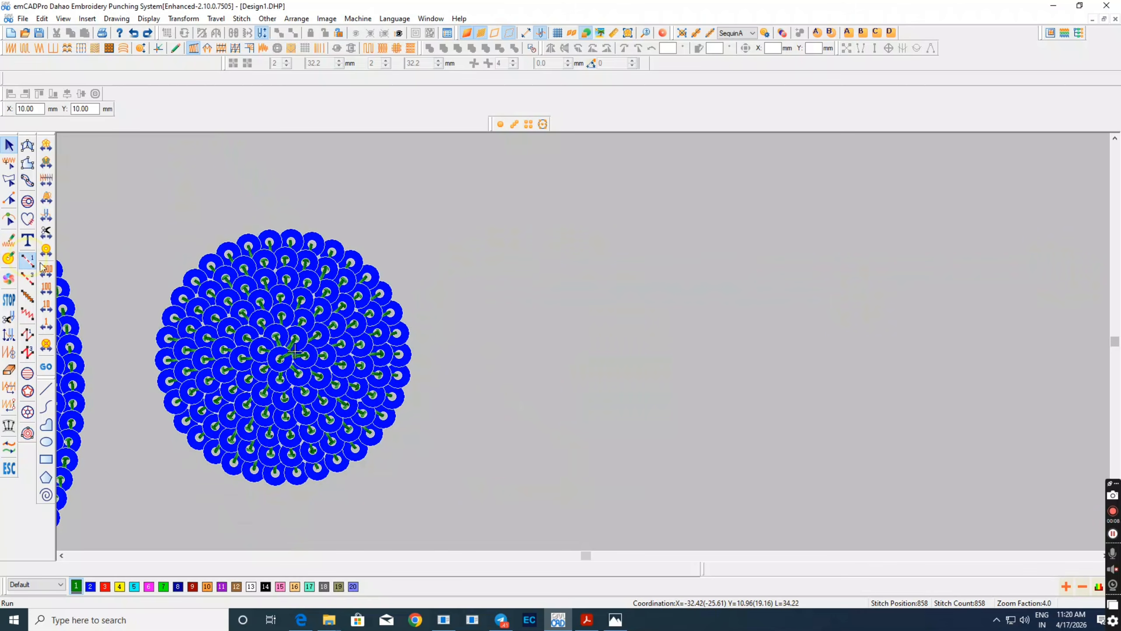
left_click(503, 444)
left_click(825, 443)
left_click(825, 436, "ctrl")
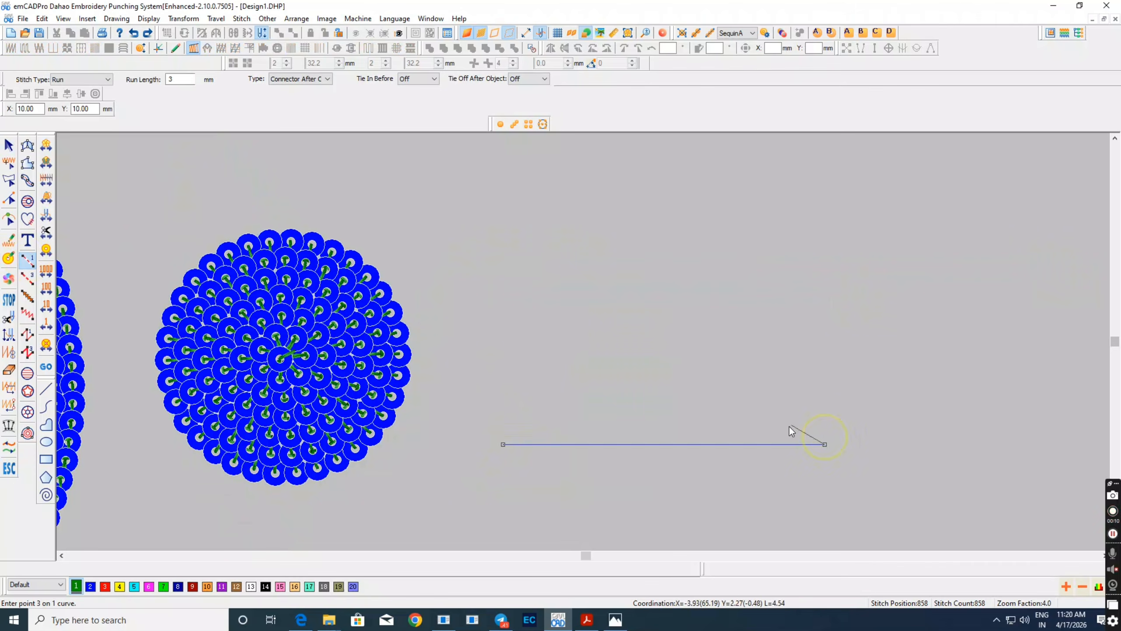
key("Return")
key("Escape")
Step: Bend the line into a semicircular arc about 20.5 mm high by moving its middle control point upward
left_click(696, 444)
key("h")
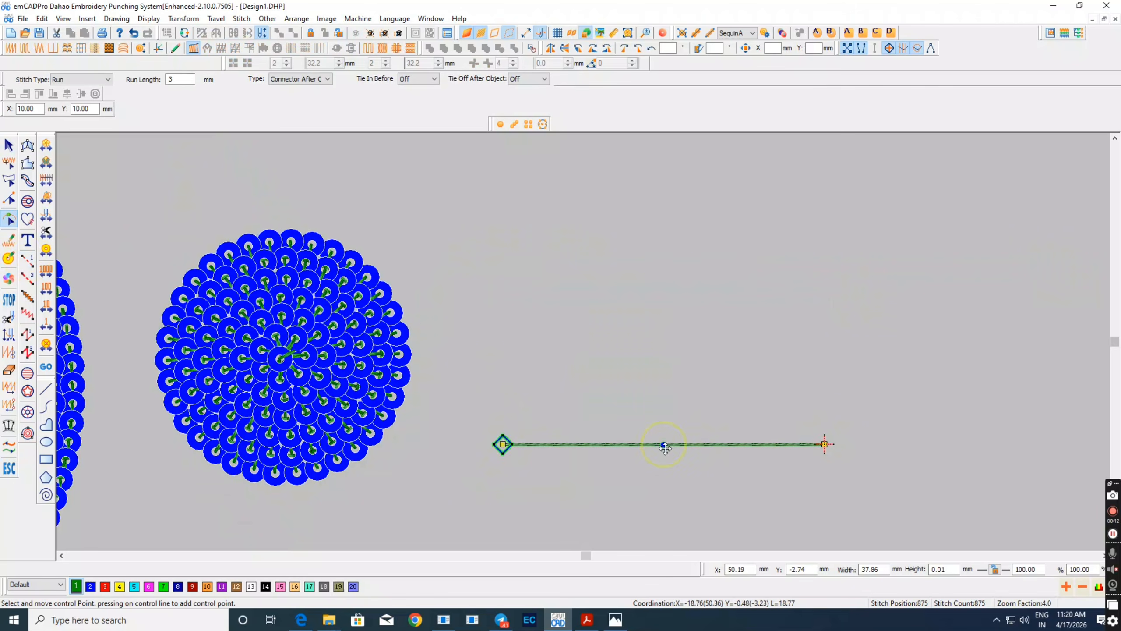
left_click_drag(666, 444, 668, 270)
key("Escape")
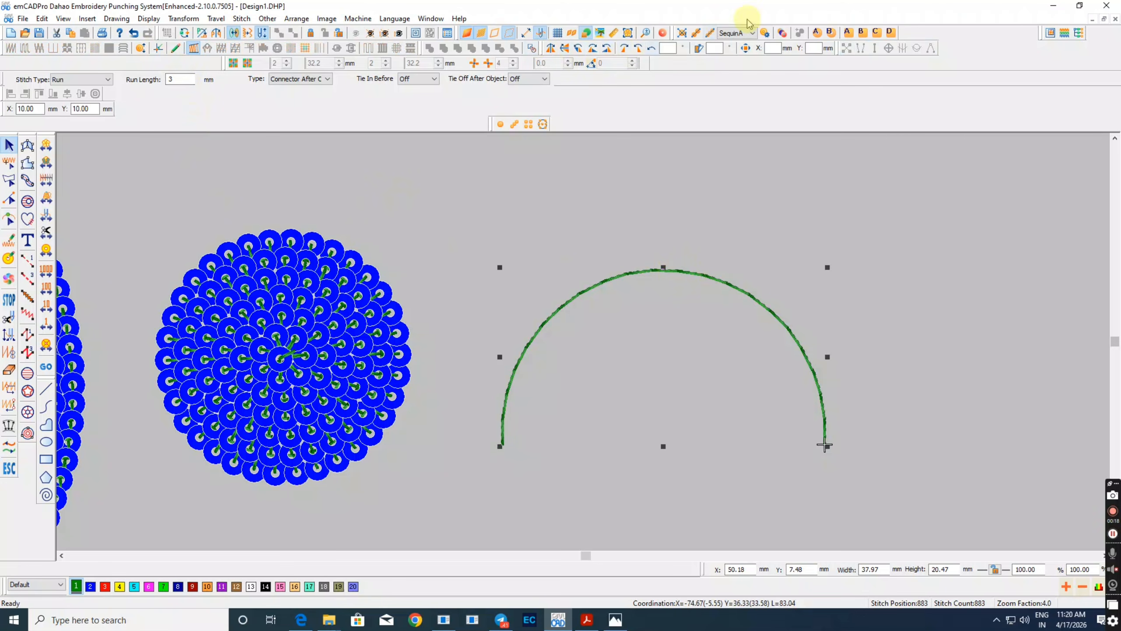
Step: Convert the arc to an Auto Sequin Run and switch its fixing stitches to the inner side of the curve
left_click(710, 33)
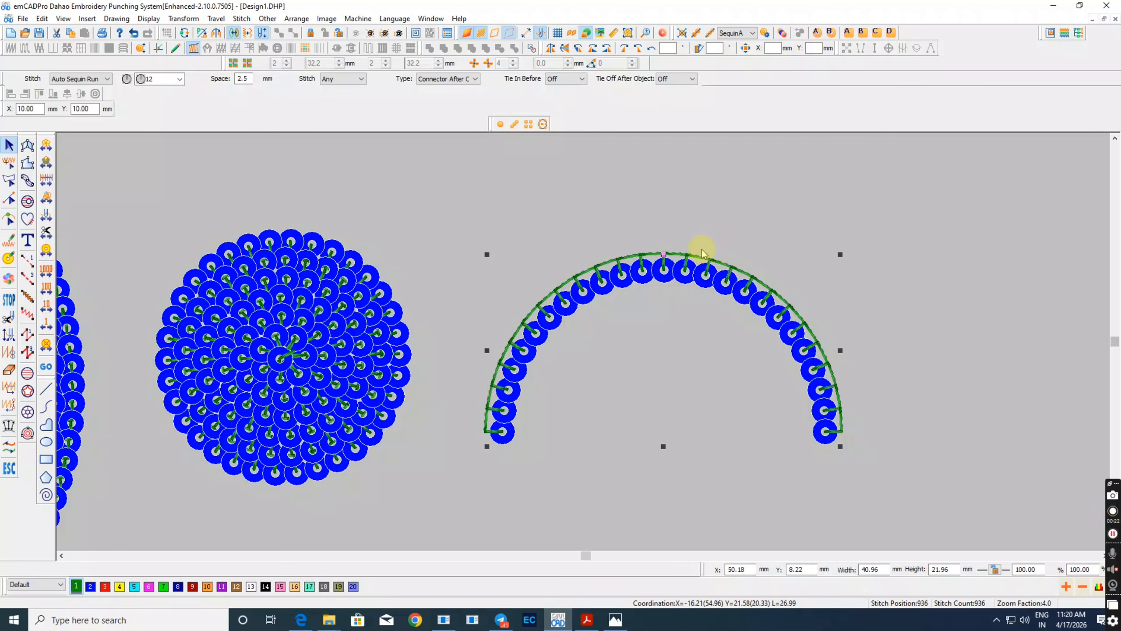
key("Escape")
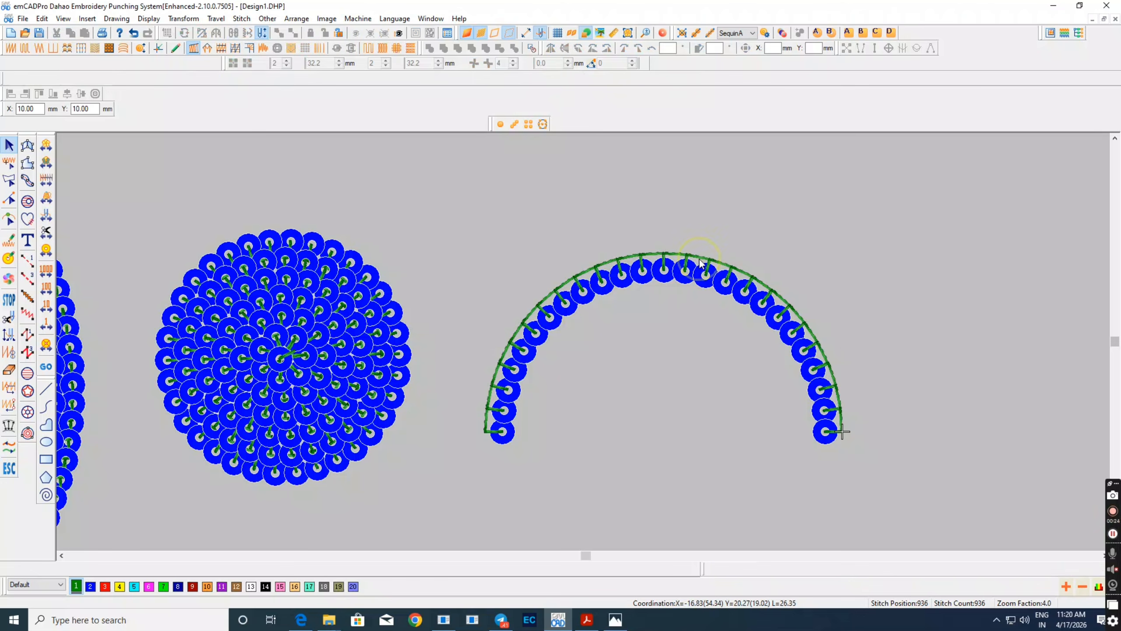
double_click(707, 274)
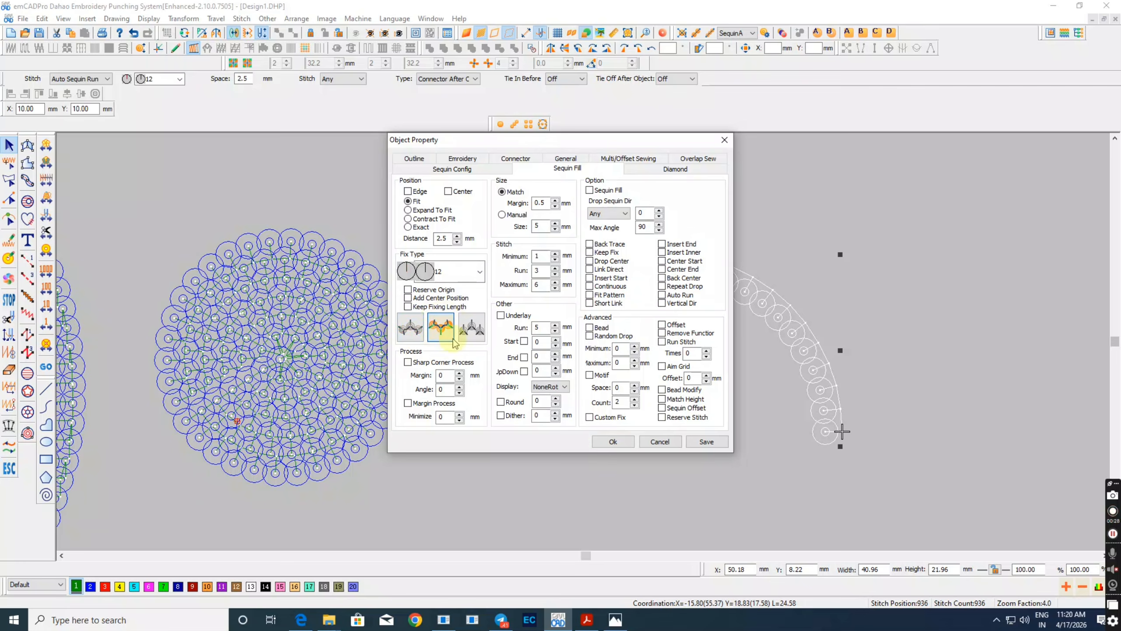
left_click(614, 441)
left_click(624, 376)
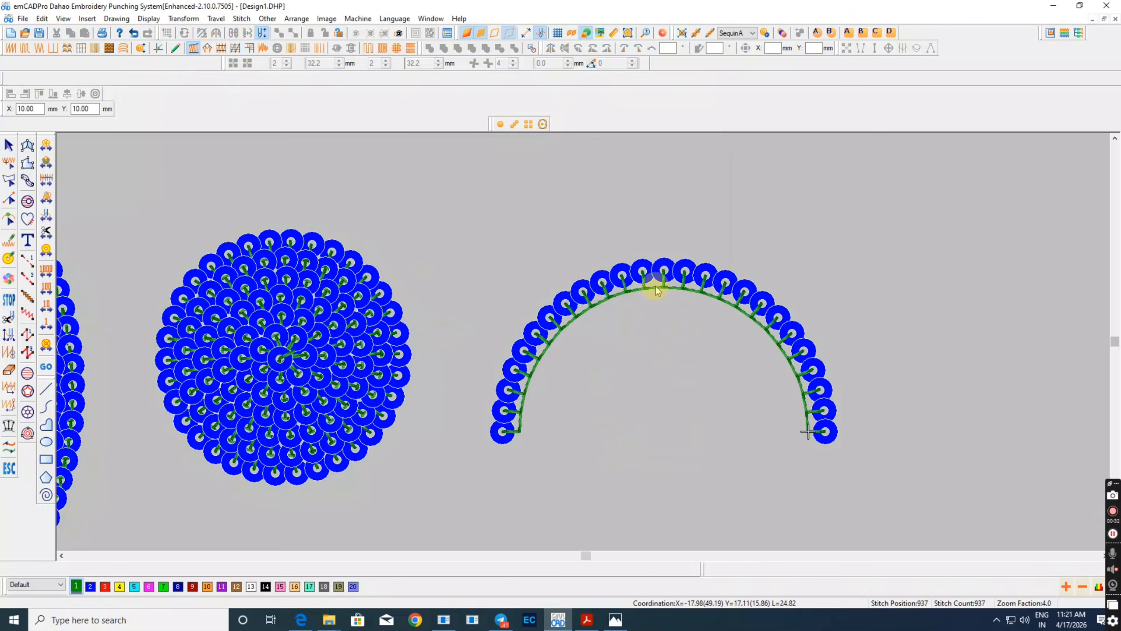
Step: Try offsetting the sequin arc 2.2 mm ten times toward the left side, and undo the offset
left_click(664, 269)
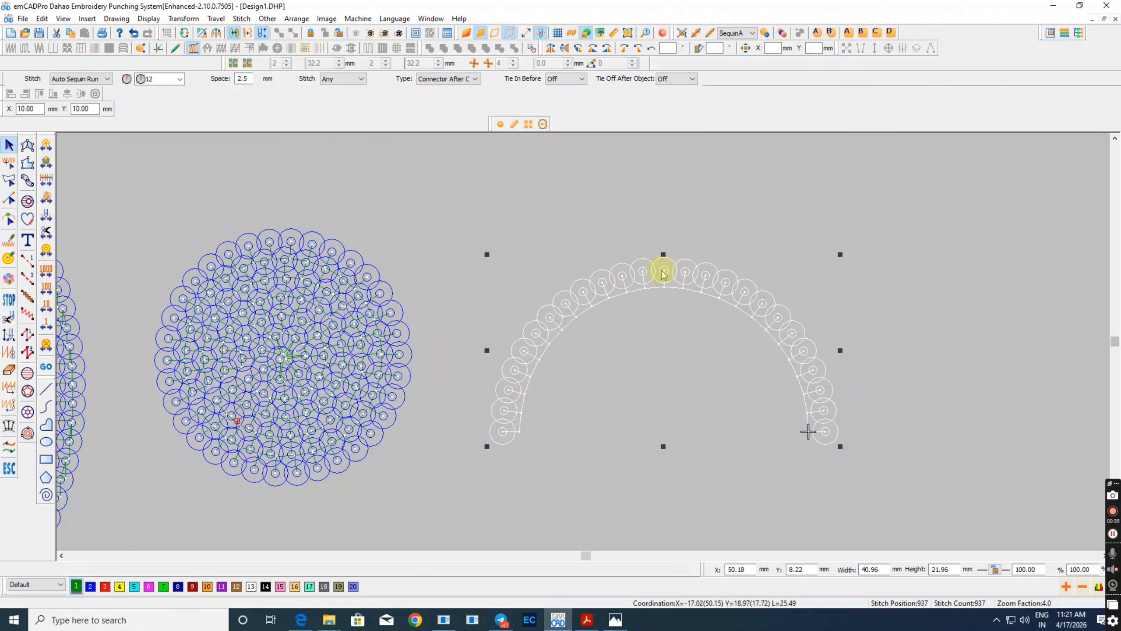
left_click(416, 33)
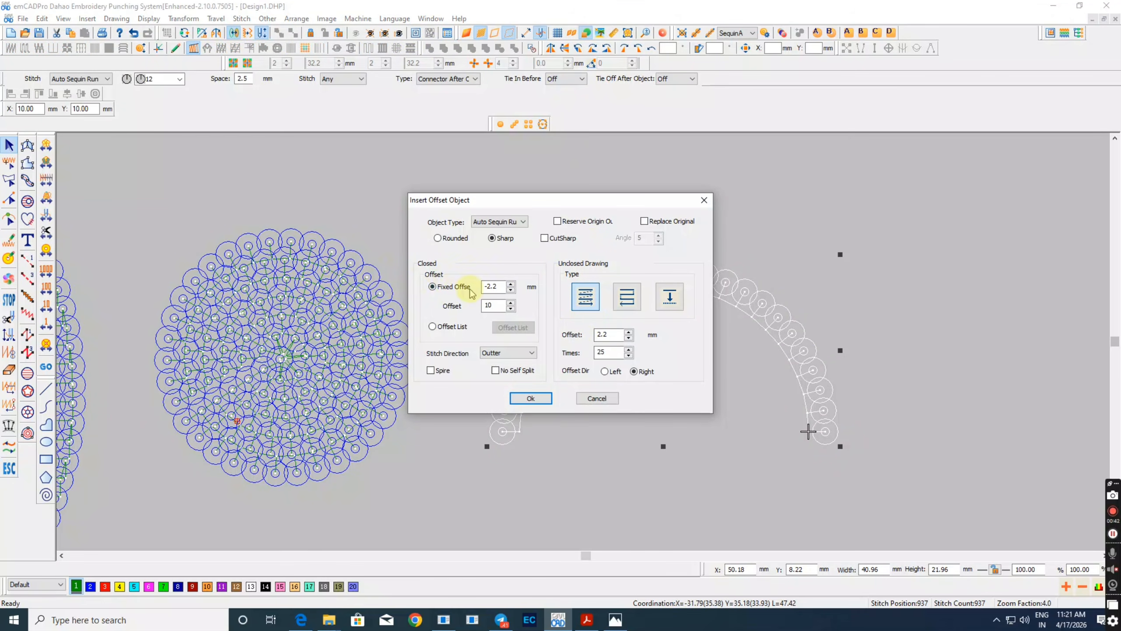
double_click(608, 334)
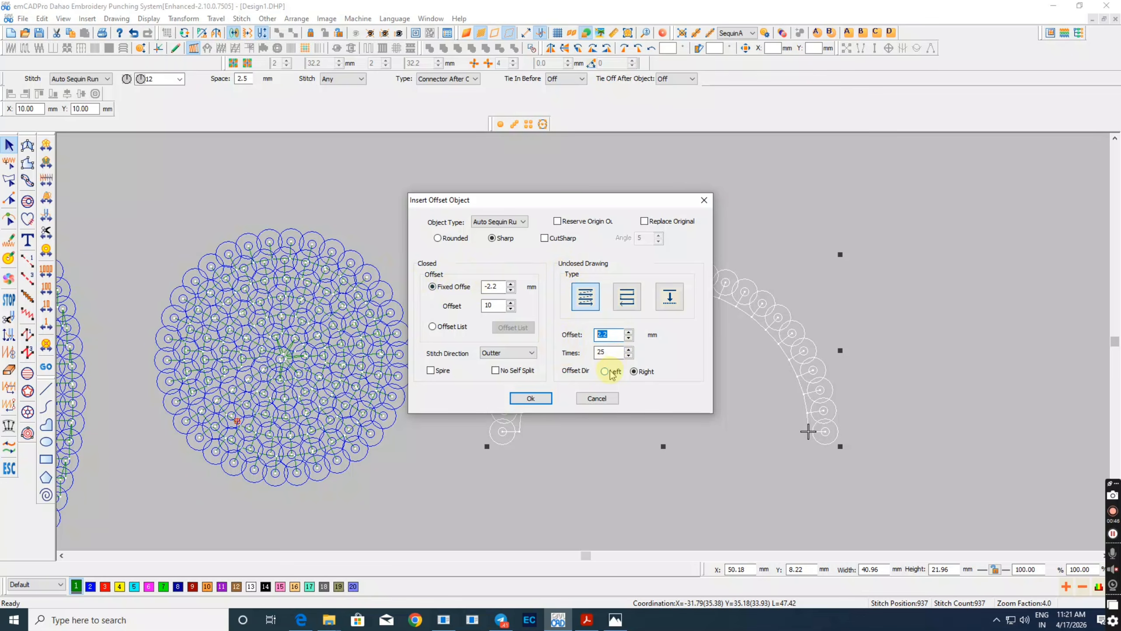
double_click(617, 350)
type("10")
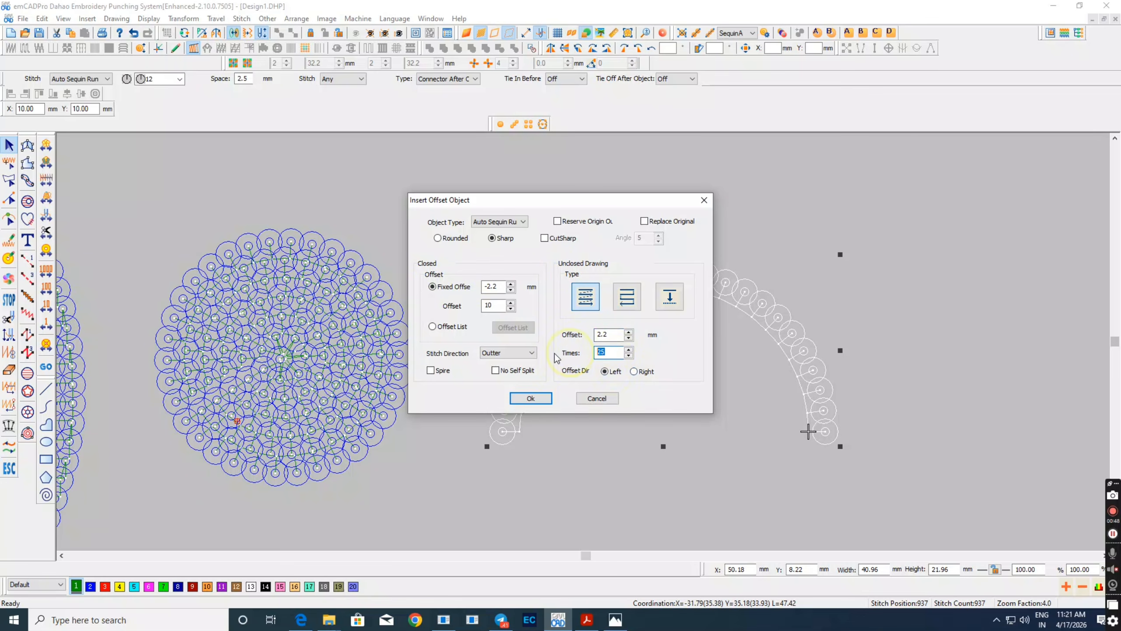
left_click(530, 399)
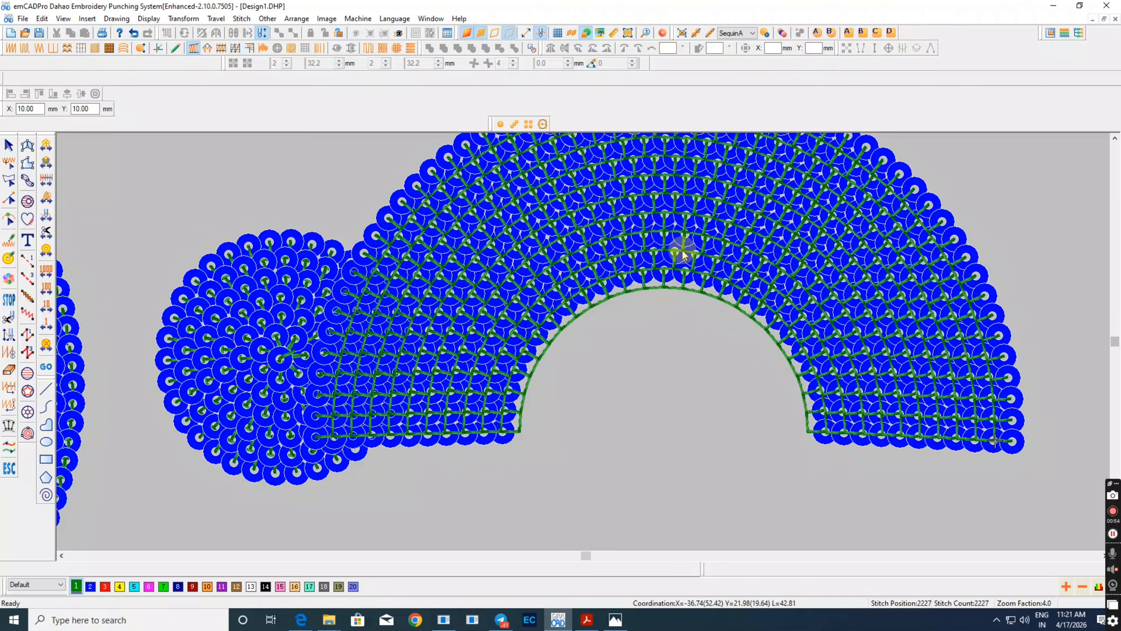
key("ctrl+z")
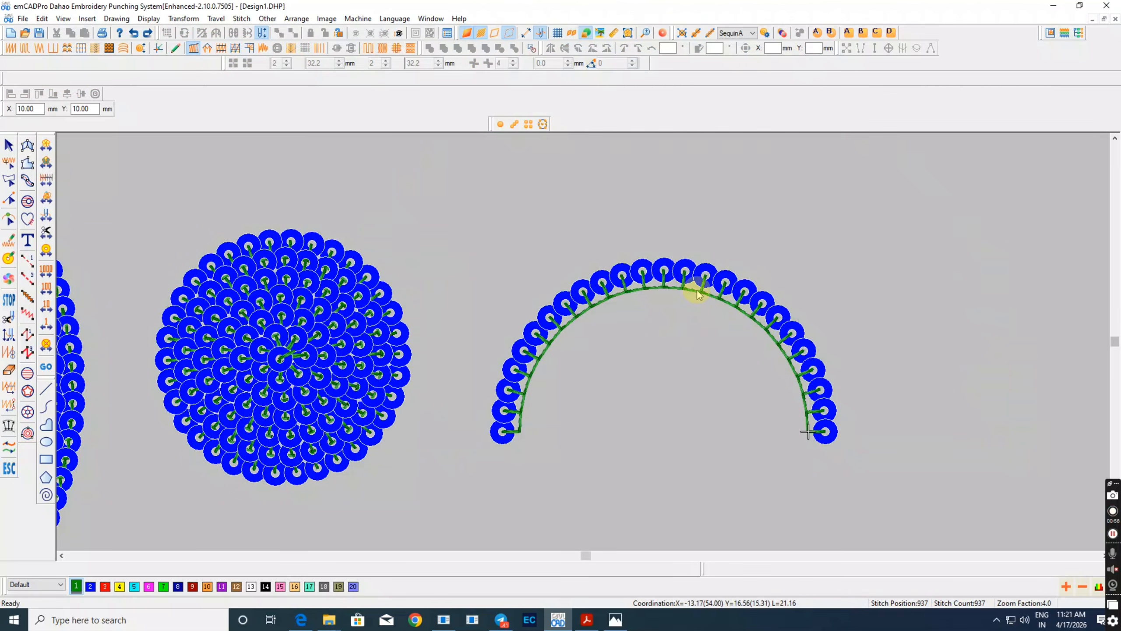
Step: Offset the sequin arc inward as Auto Sequin Run with the direction set to Right, 2.2 mm spacing and 10 times
double_click(699, 294)
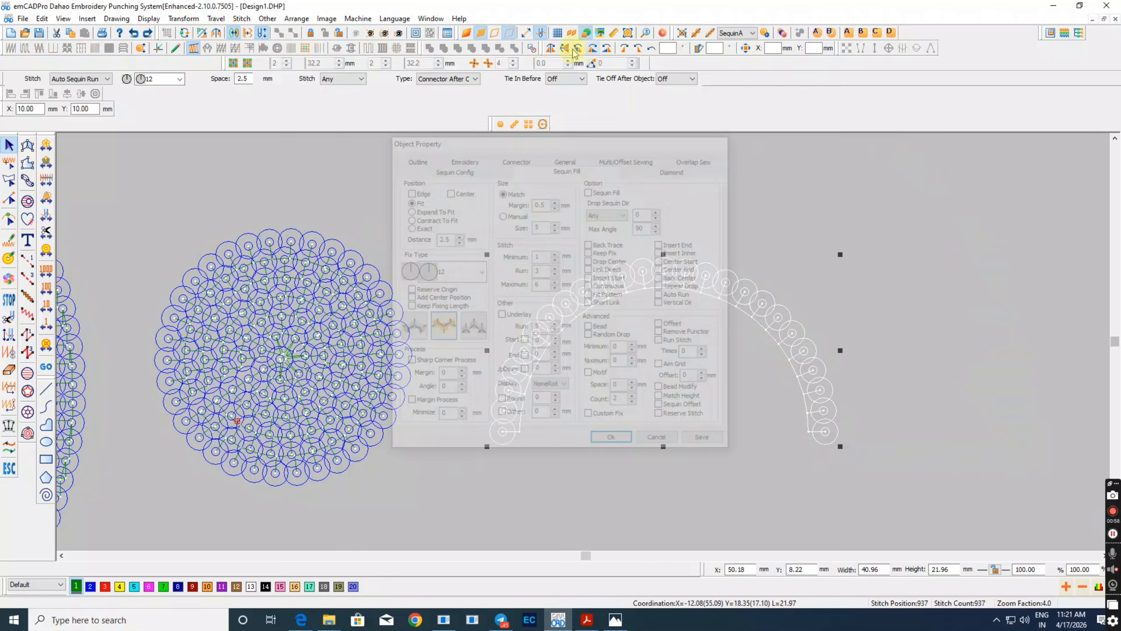
left_click(430, 33)
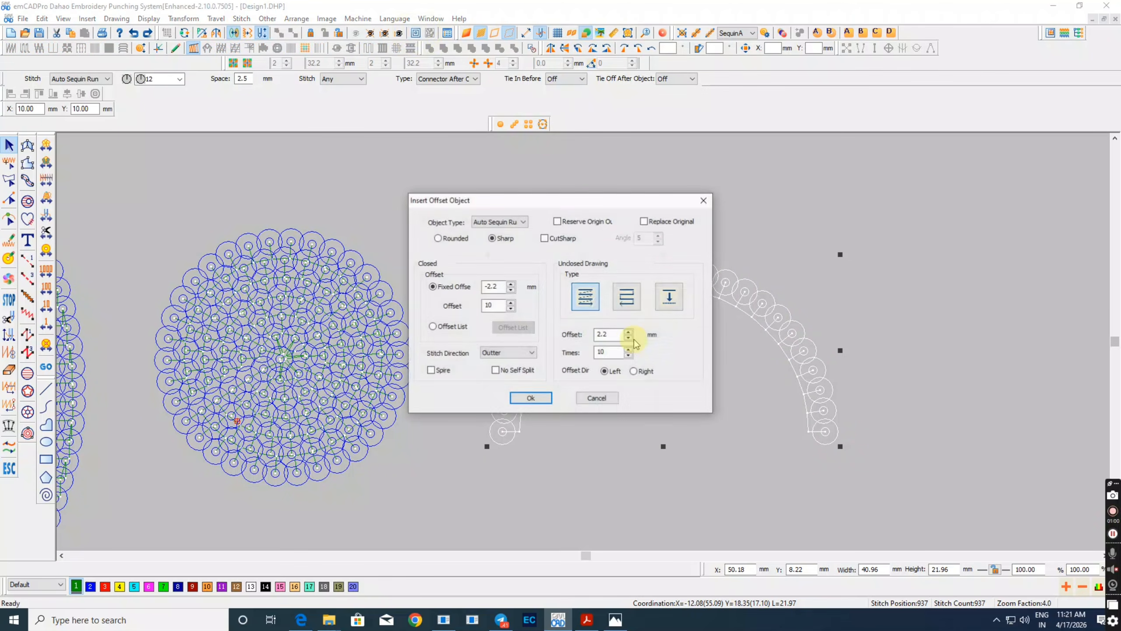
left_click(634, 372)
left_click(531, 398)
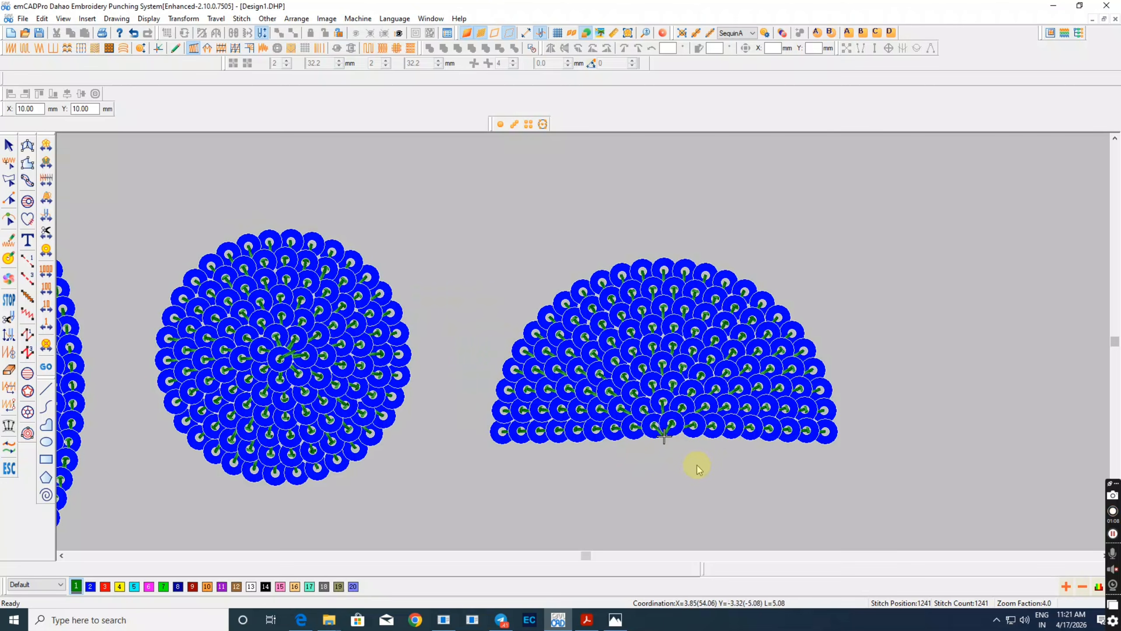
Step: Widen the leaf-shaped sequin fill to about 23.7 mm by moving two control points on its convex edge outward
left_click_drag(701, 468, 401, 439)
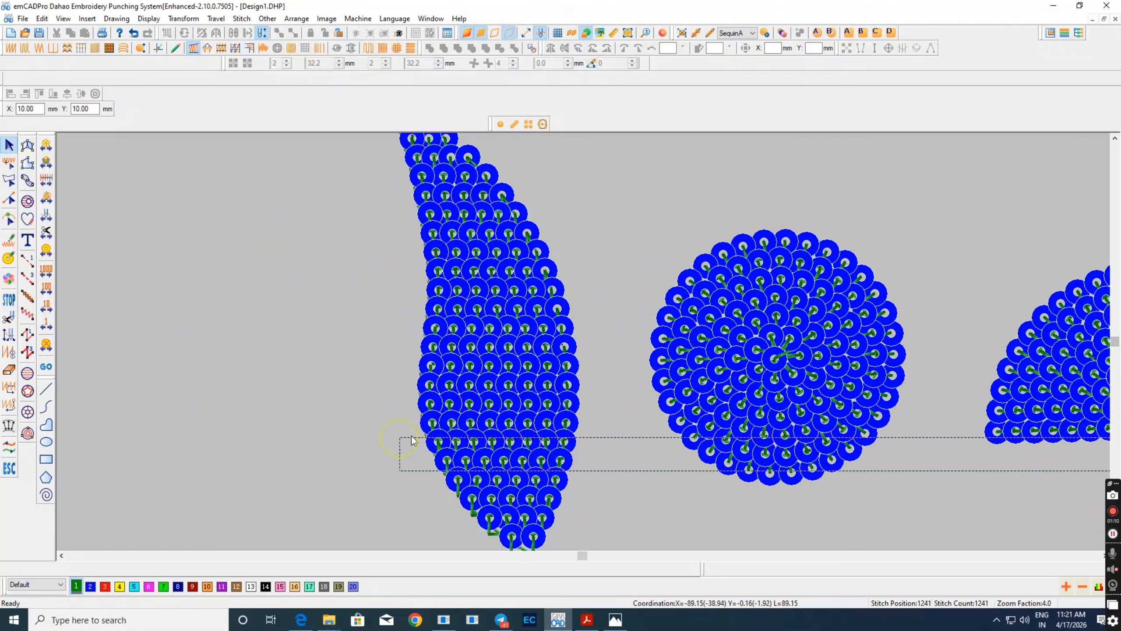
scroll(550, 398, "up", 3)
left_click(536, 379)
key("h")
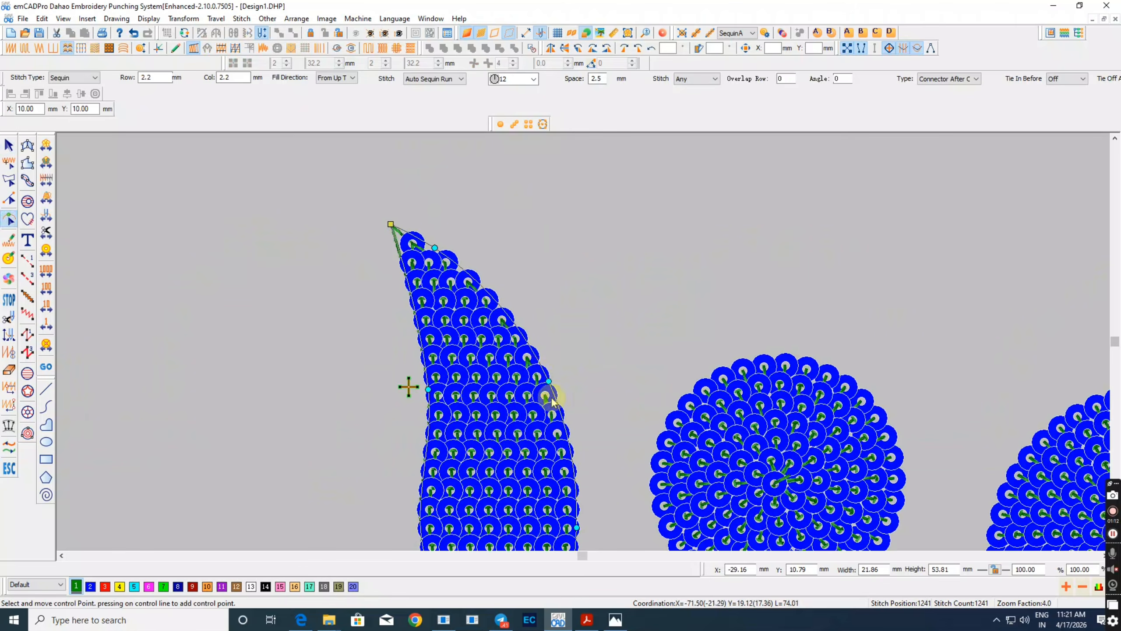
scroll(551, 393, "down", 3)
scroll(551, 335, "down", 1, "ctrl")
left_click_drag(564, 301, 578, 302)
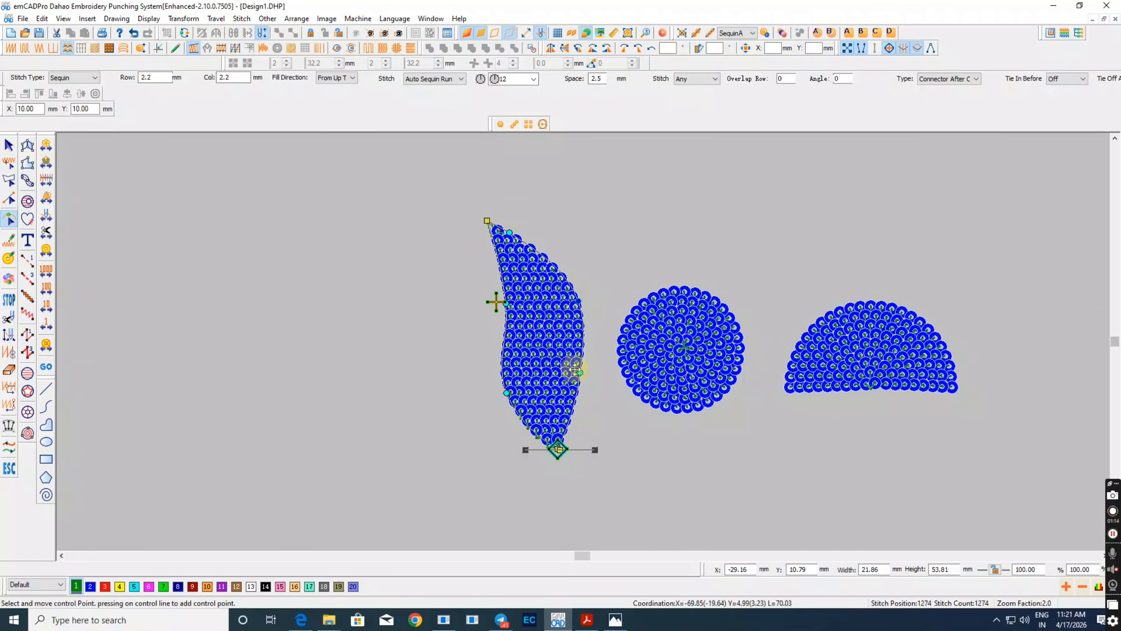
left_click_drag(580, 372, 587, 375)
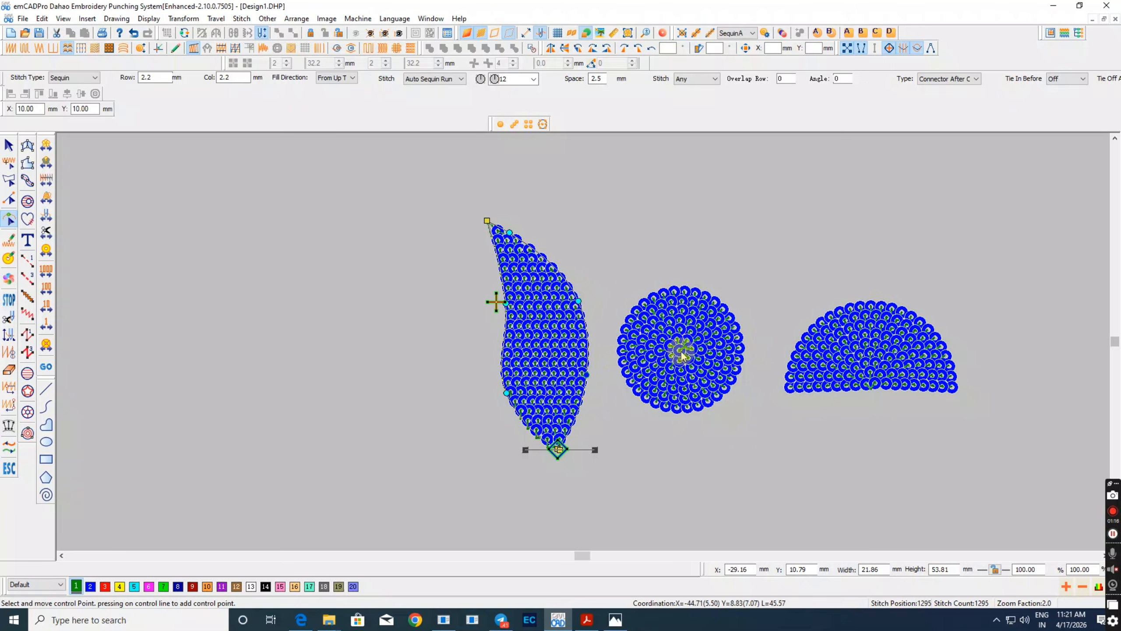
key("Escape")
Step: Try moving and resizing the innermost sequin ring of the filled circle, and undo the changes
left_click_drag(679, 351, 603, 344)
scroll(759, 343, "up", 1, "ctrl")
key("ctrl+z")
left_click(789, 341)
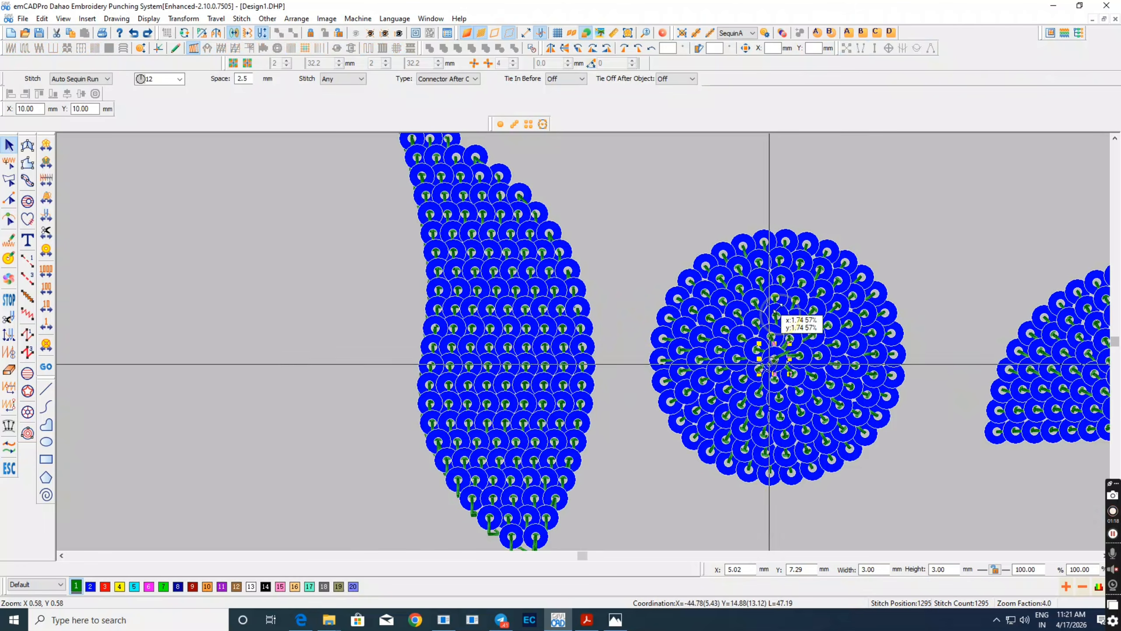
left_click_drag(792, 339, 790, 293)
key("ctrl+z")
Step: Move the leaf-shaped sequin fill sideways to test whether it is a single object, and undo the move
left_click_drag(901, 260, 844, 323)
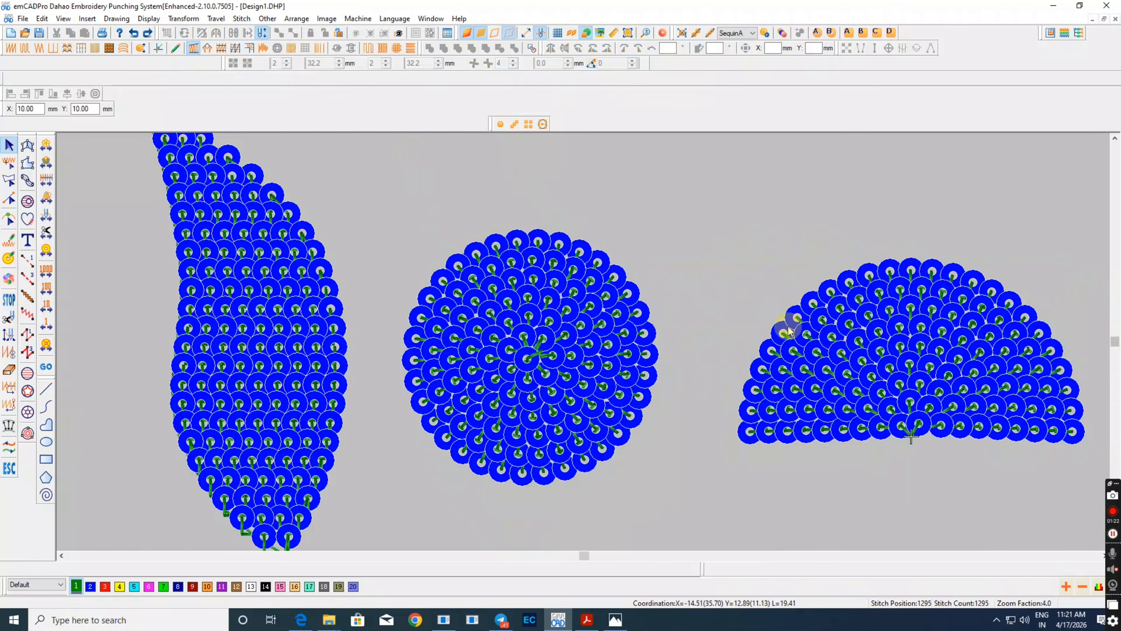
left_click_drag(730, 298, 100, 313)
left_click(300, 325)
left_click_drag(333, 326, 237, 319)
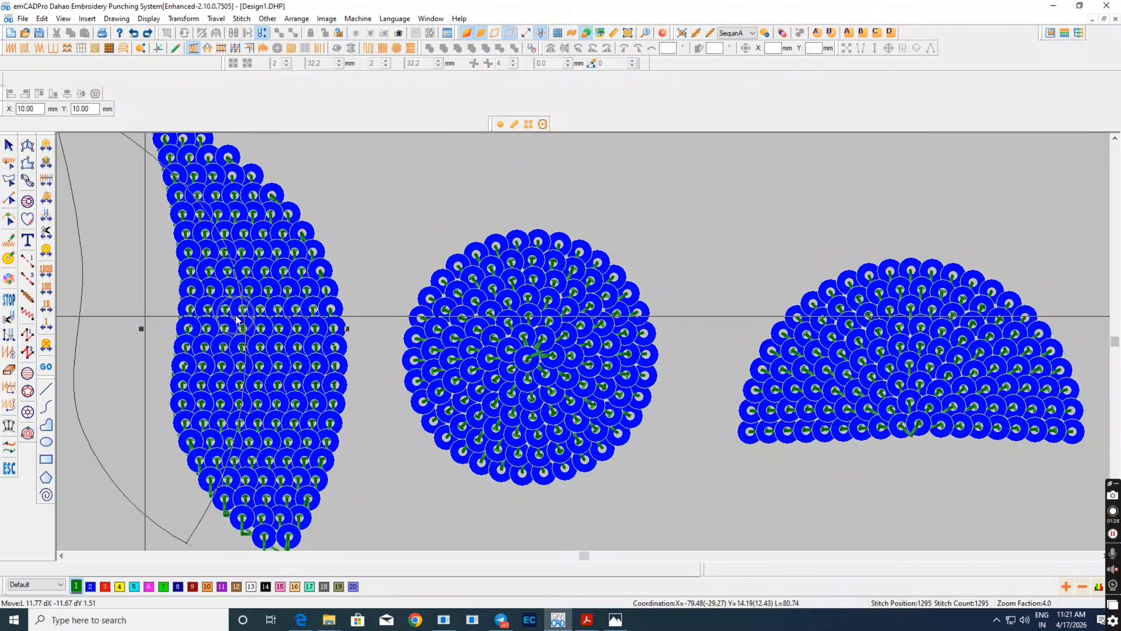
key("ctrl+z")
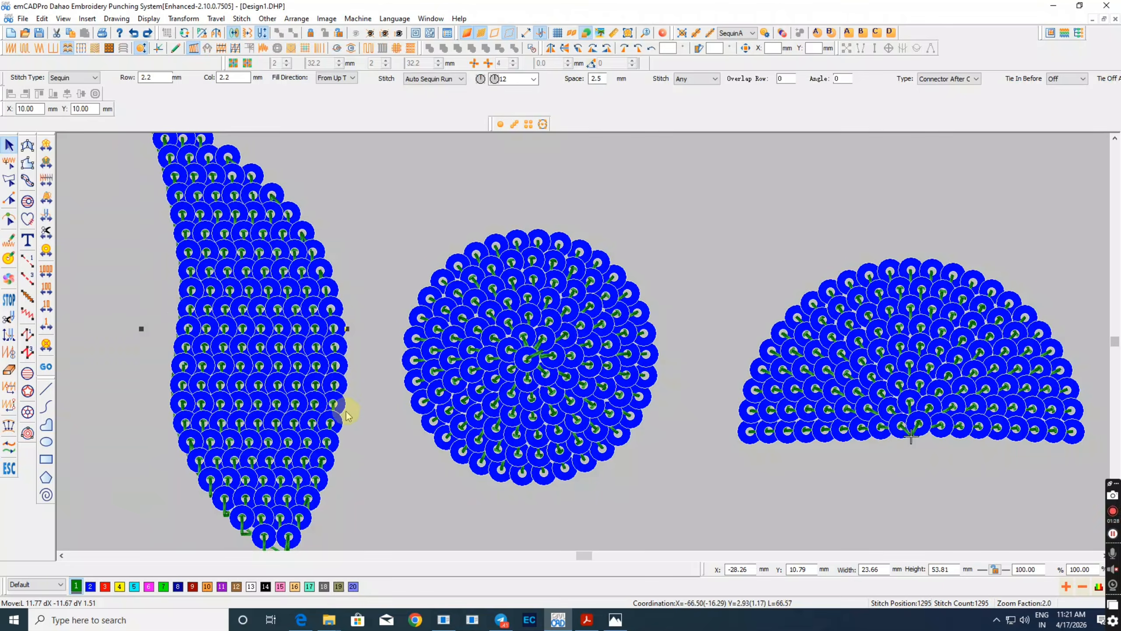
Step: Draw a closed, curved leaf shape about 26 mm wide and 59 mm high in the empty area beside the existing sequin leaf
scroll(347, 411, "down", 1)
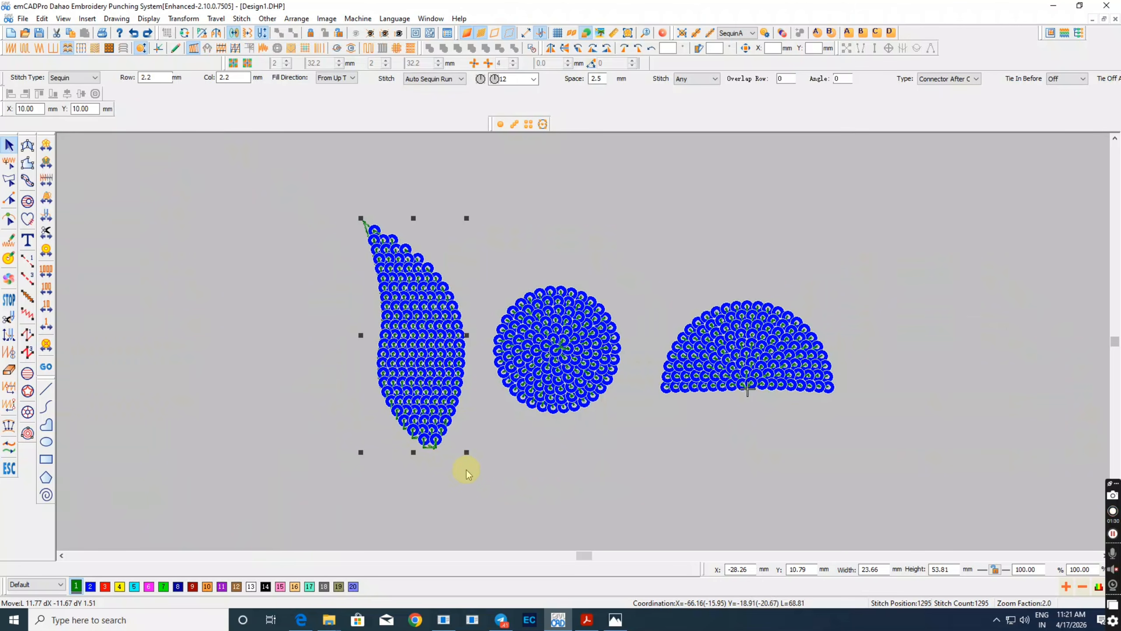
left_click_drag(292, 419, 322, 395)
scroll(430, 386, "up", 1)
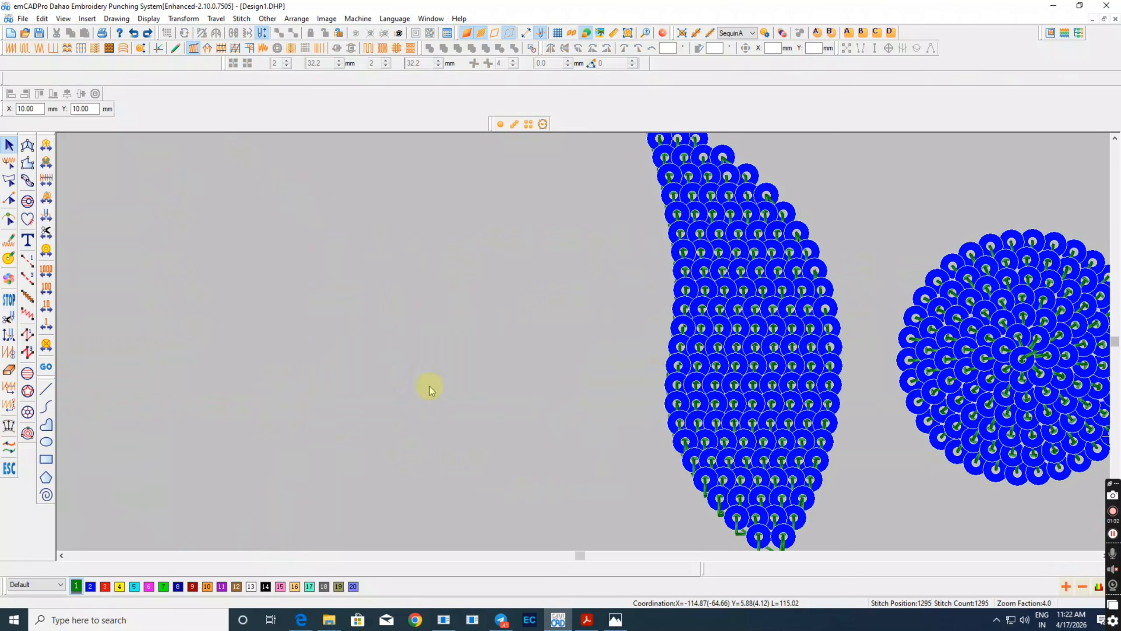
scroll(36, 265, "down", 1)
left_click(28, 201)
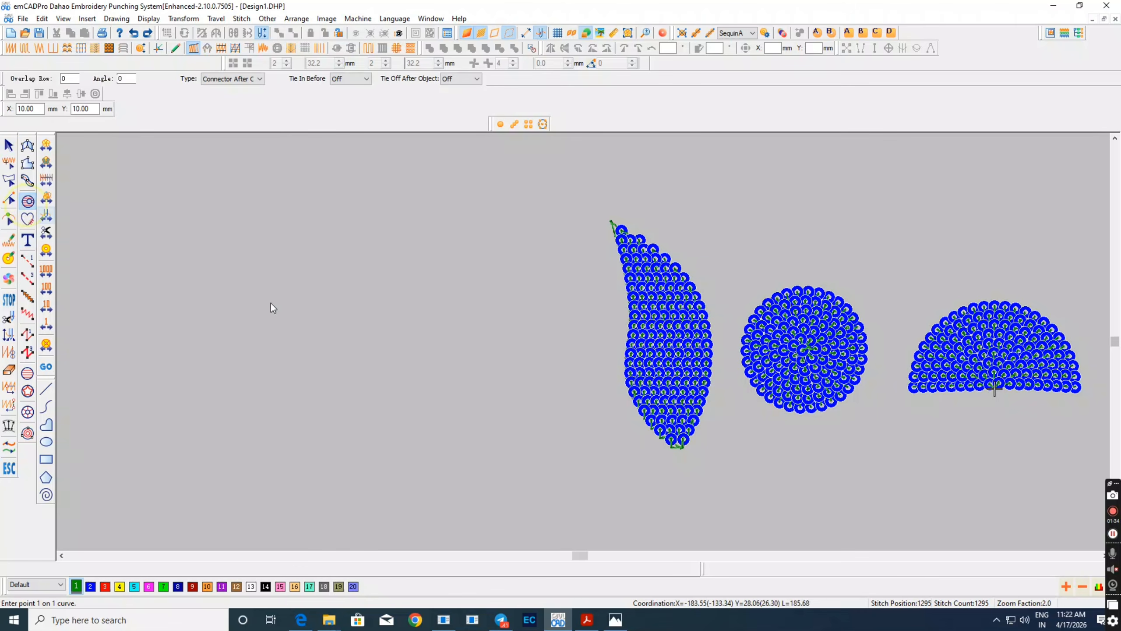
left_click(543, 354)
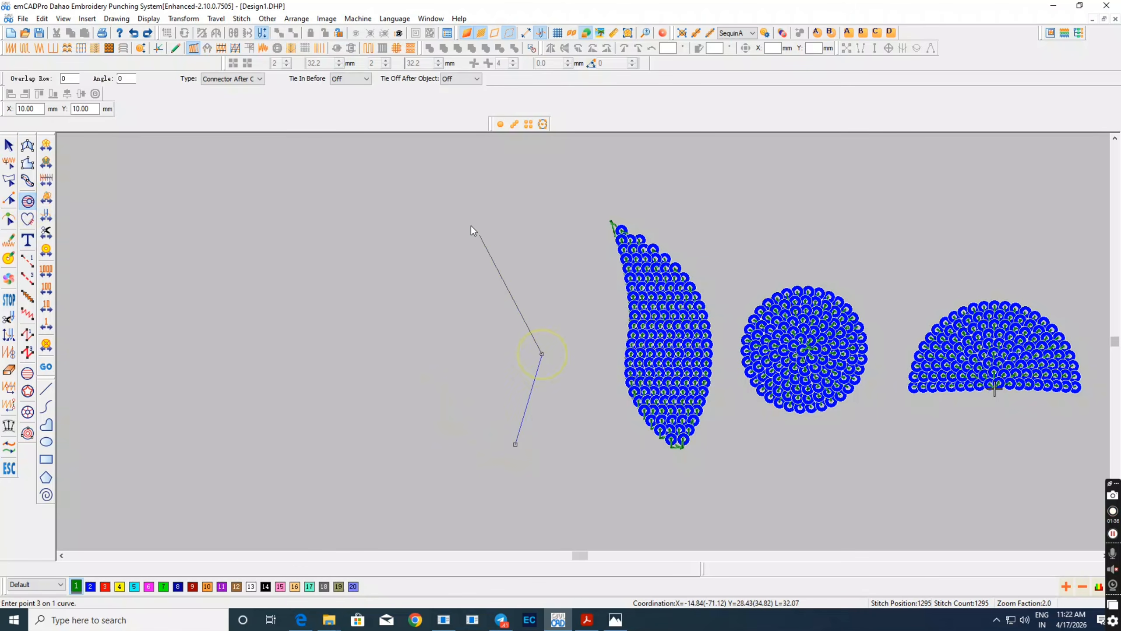
left_click(433, 193)
left_click(438, 371)
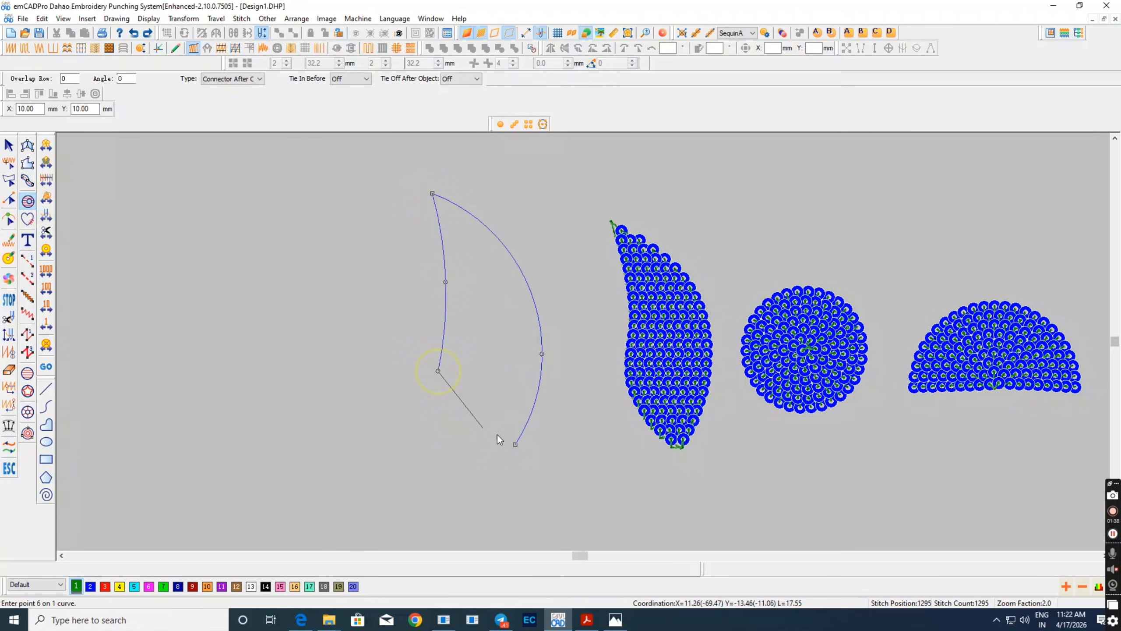
left_click(515, 444)
right_click(519, 436)
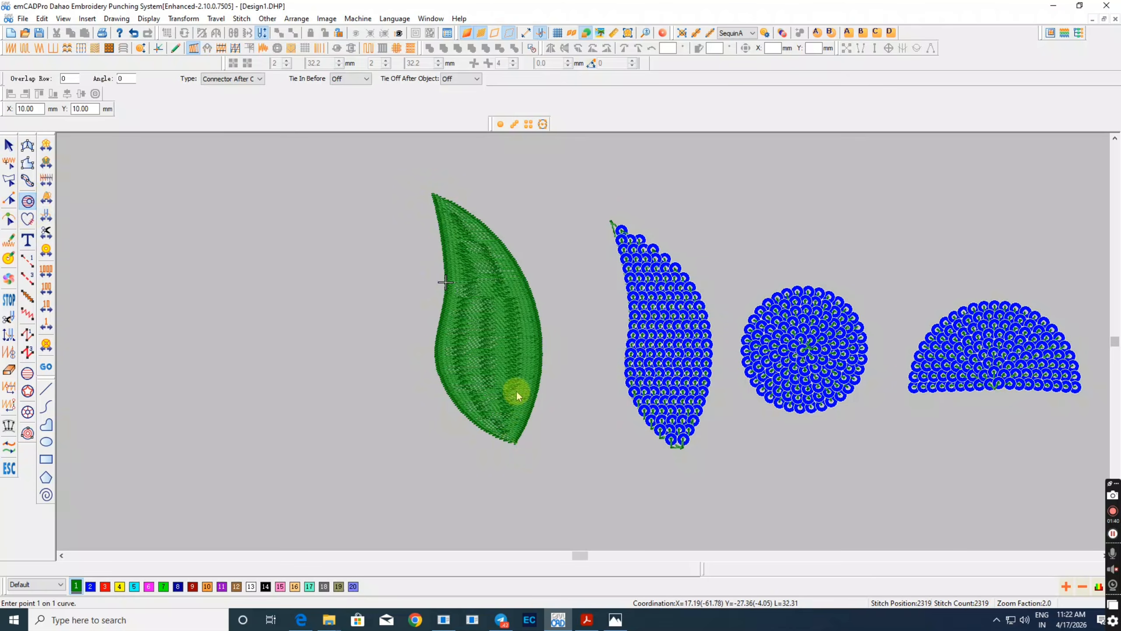
key("Escape")
Step: Change the new leaf's fill stitch from Satin to Sequin
scroll(507, 378, "up", 2)
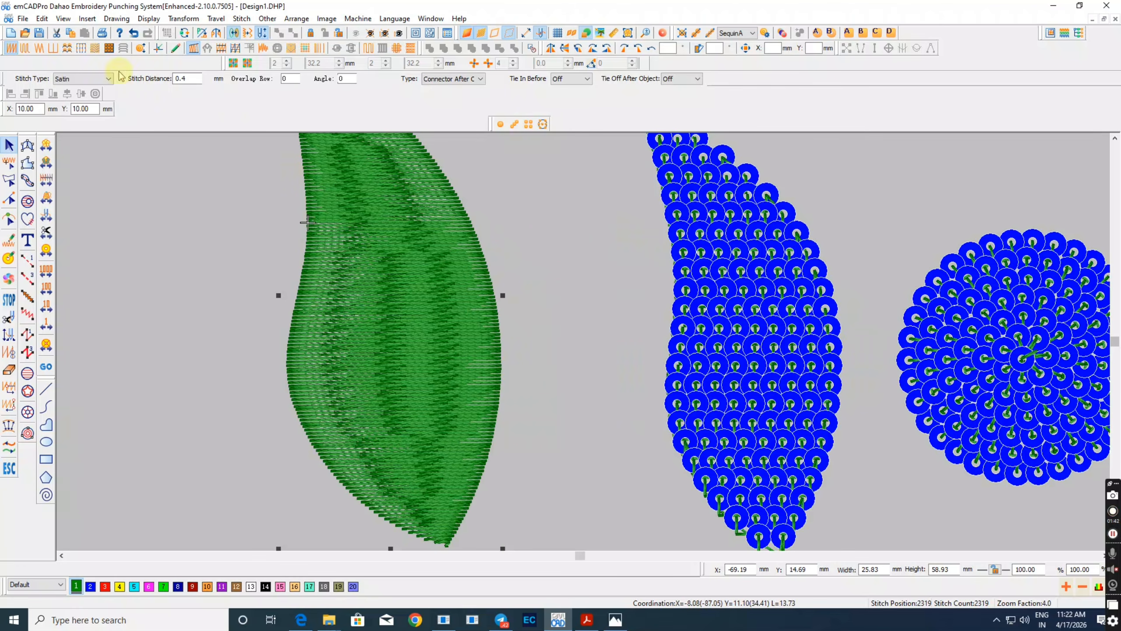
left_click(67, 50)
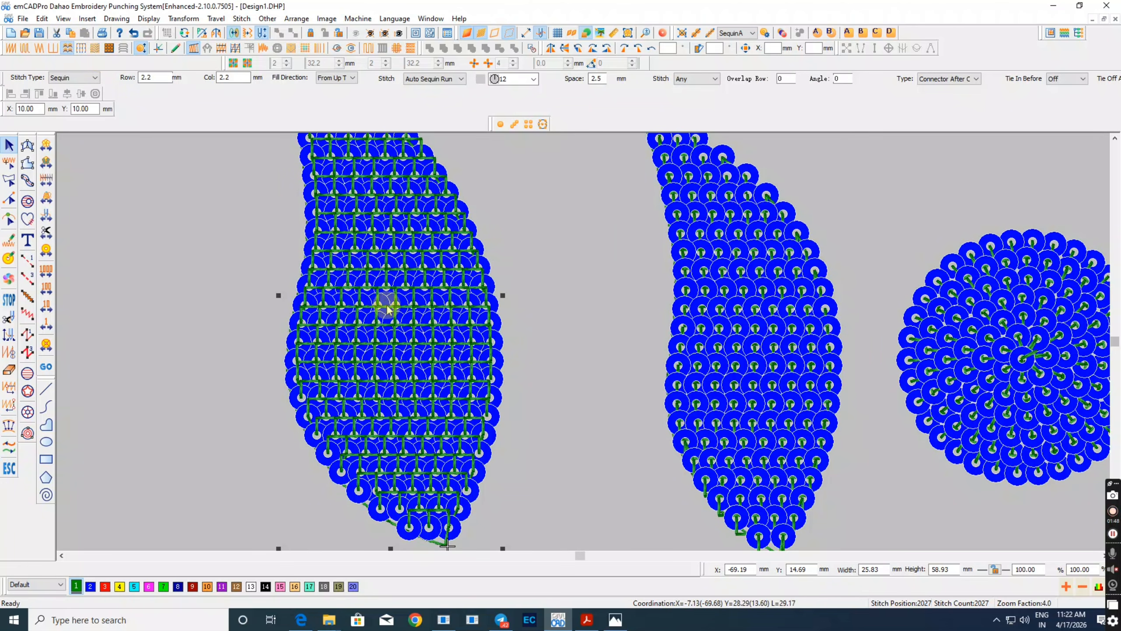
scroll(534, 295, "up", 3)
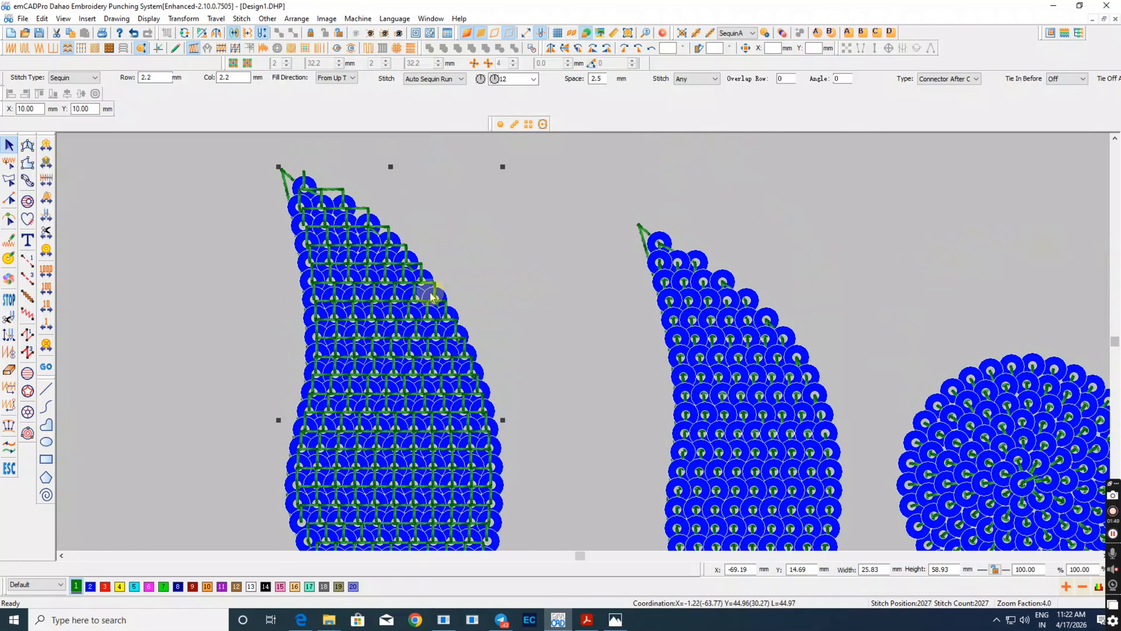
Step: Set the new leaf's fill direction to run from down to up and Fix With Shape to No in its fill stitch properties
double_click(411, 306)
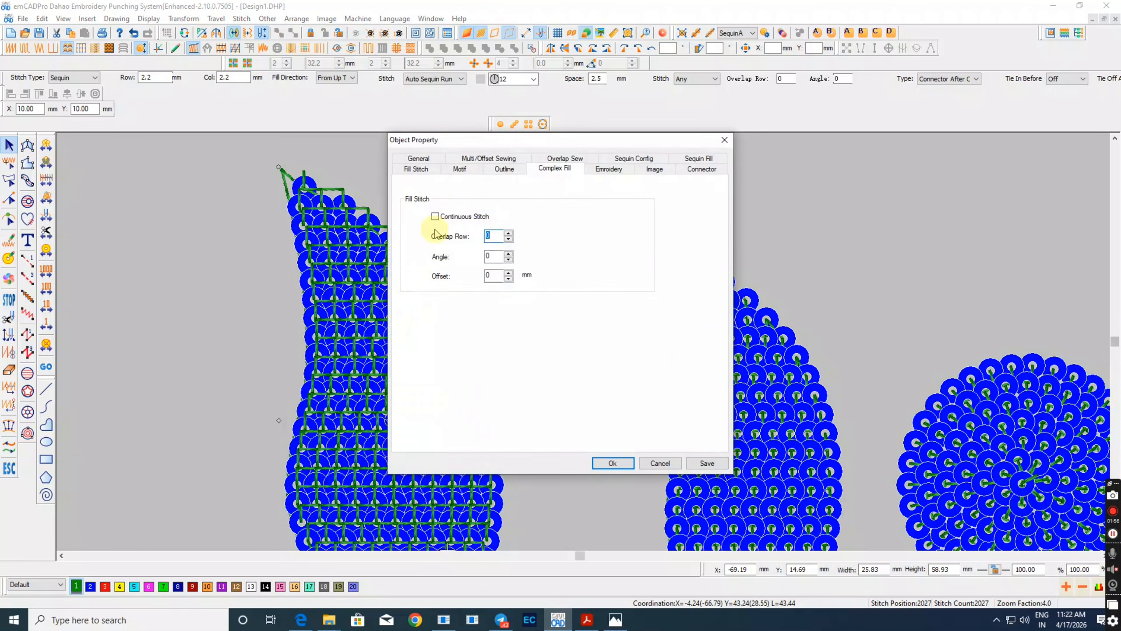
left_click(416, 170)
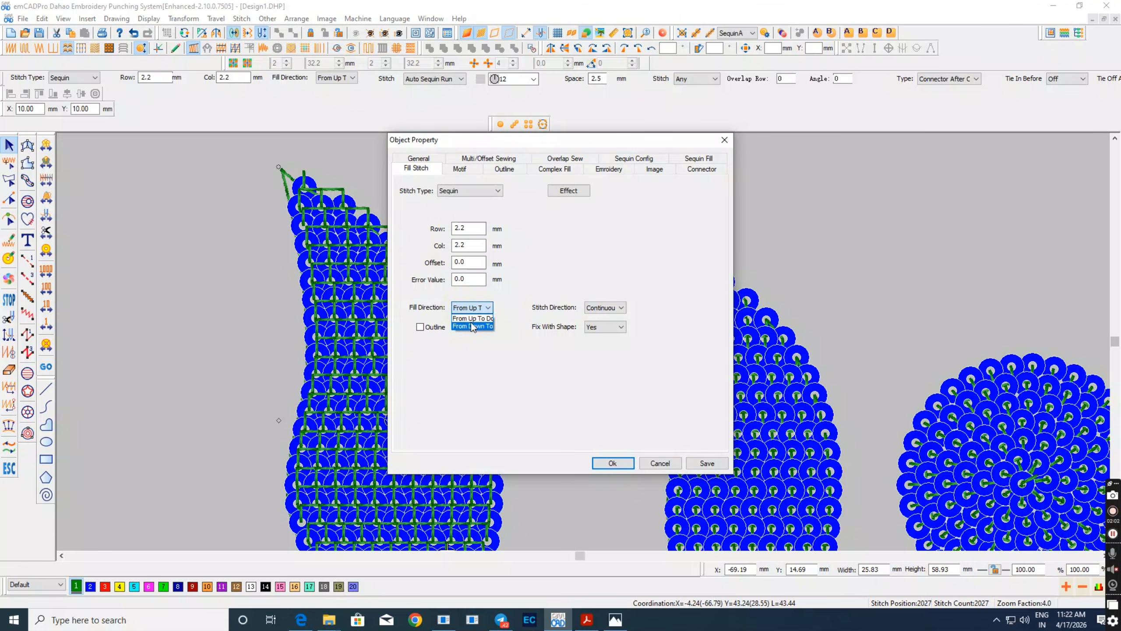
left_click(472, 327)
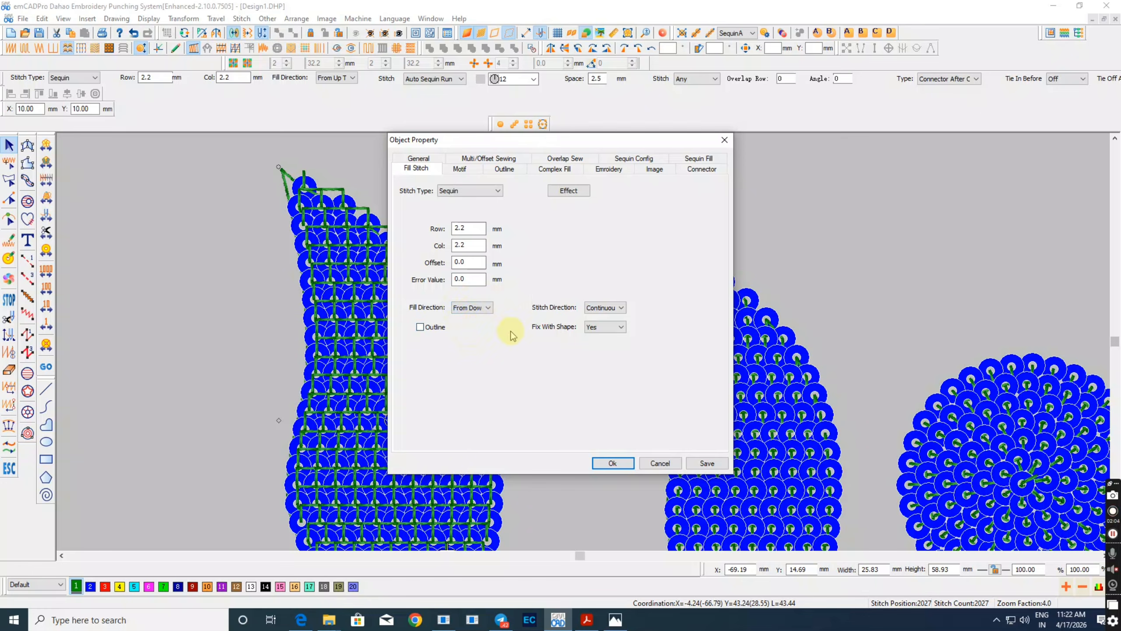
left_click(597, 330)
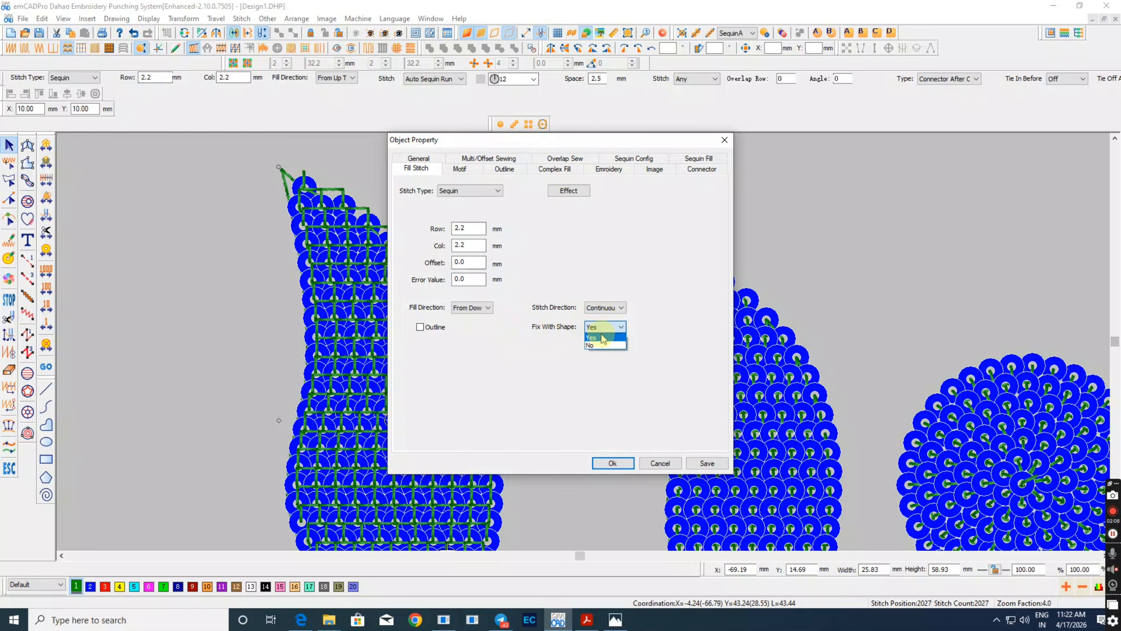
left_click(603, 349)
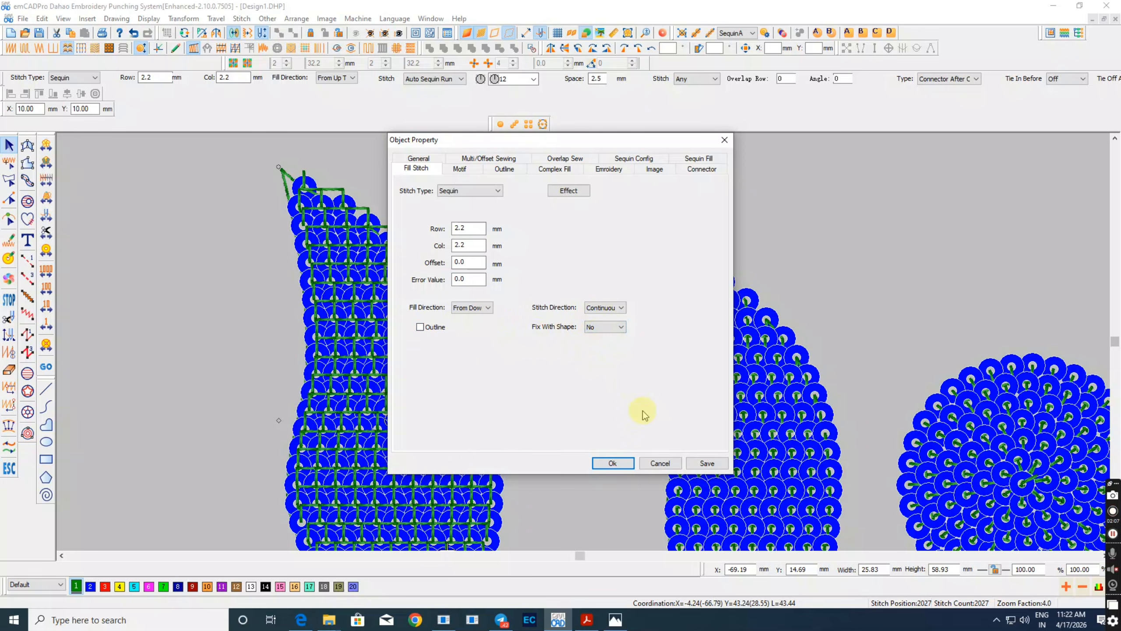
left_click(613, 463)
scroll(483, 349, "down", 1)
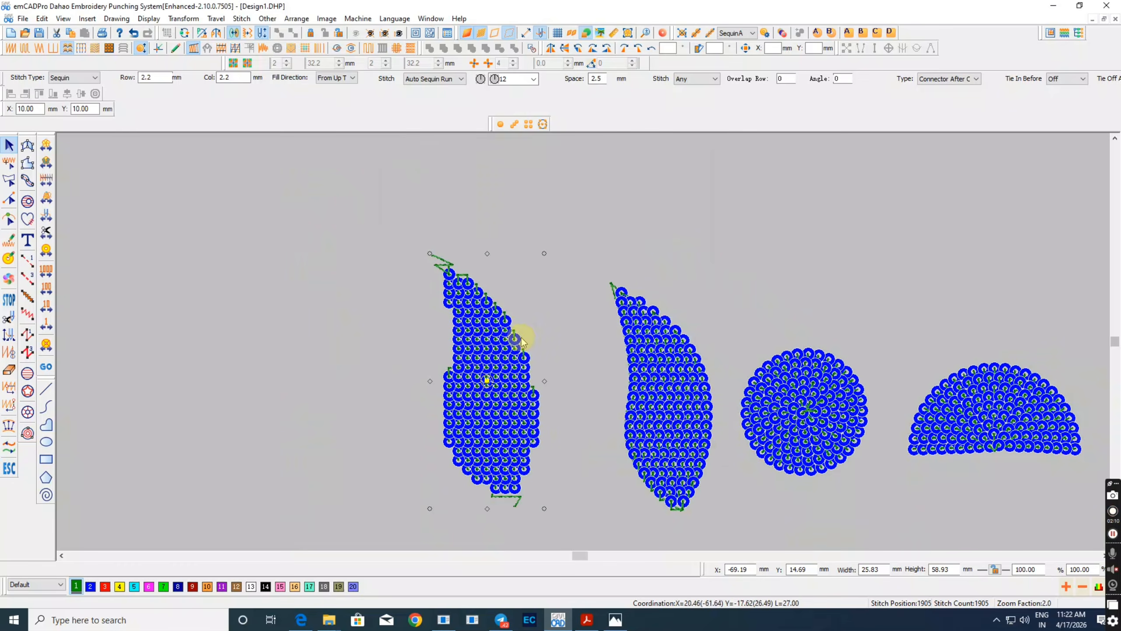
scroll(513, 420, "up", 1)
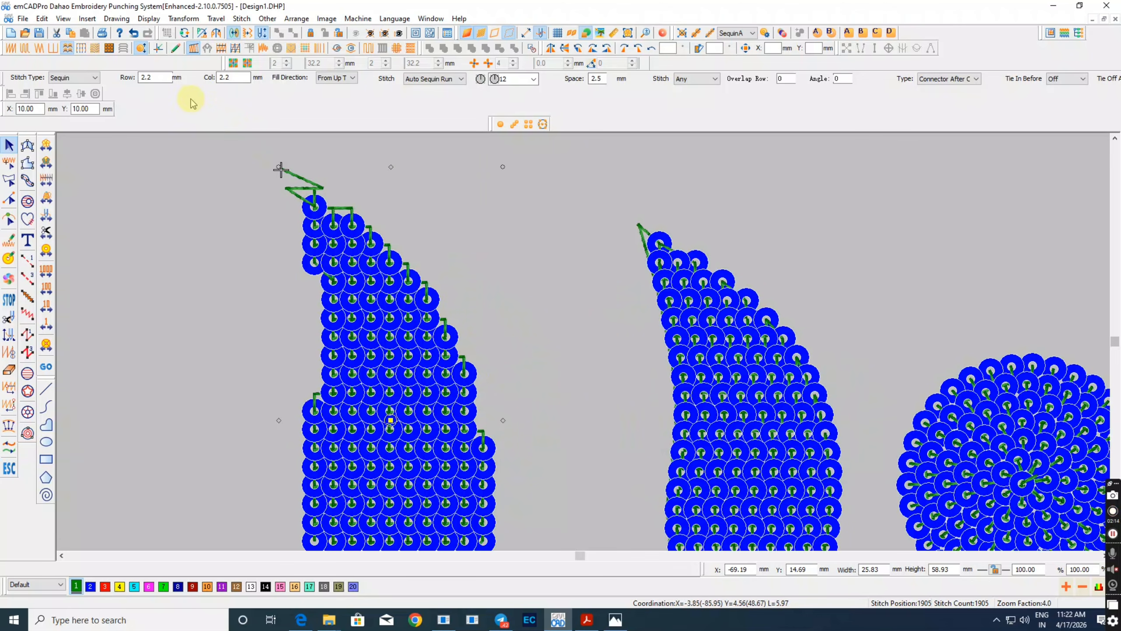
scroll(309, 163, "down", 3)
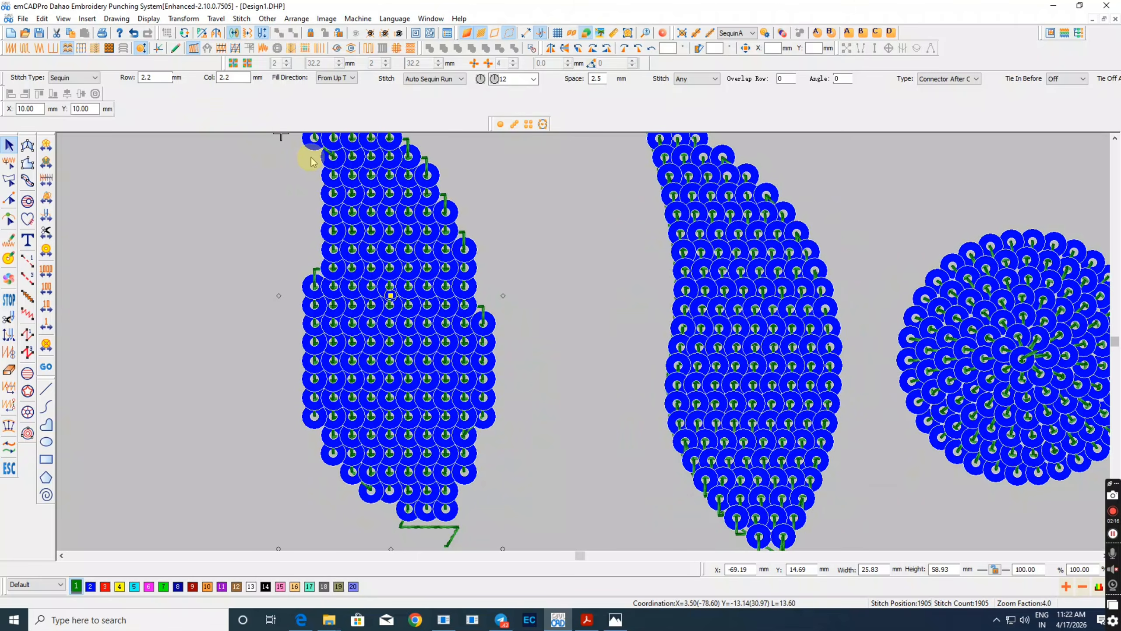
scroll(311, 161, "up", 3)
scroll(310, 159, "down", 3)
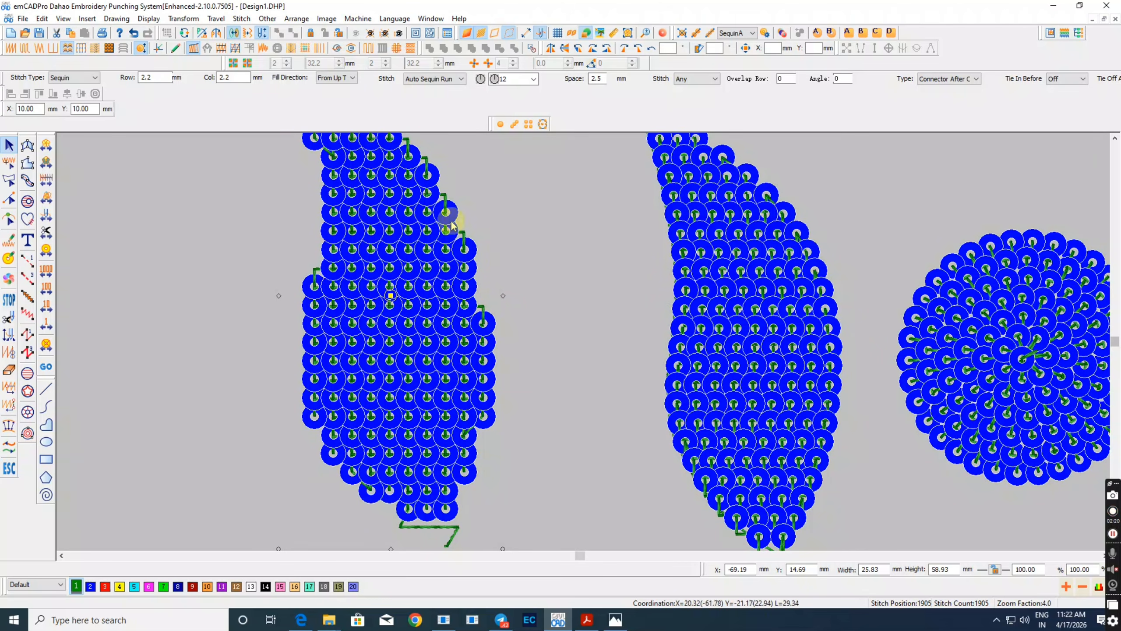
Step: Set Fix With Shape to Yes in the new leaf's fill stitch properties
double_click(373, 229)
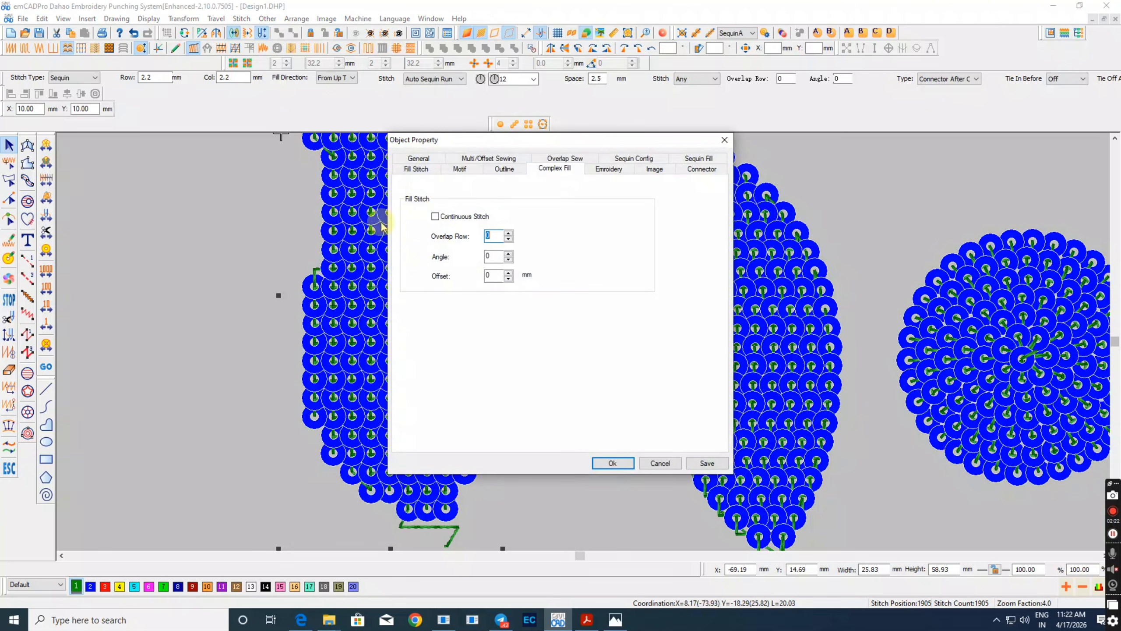
left_click(417, 169)
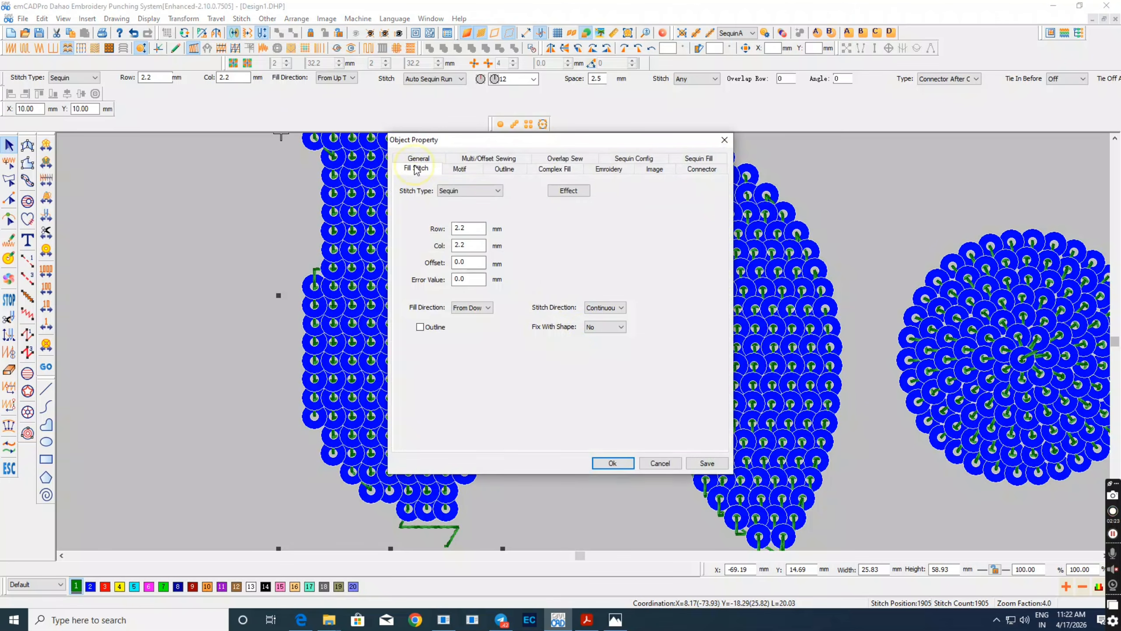
left_click(597, 329)
left_click(525, 331)
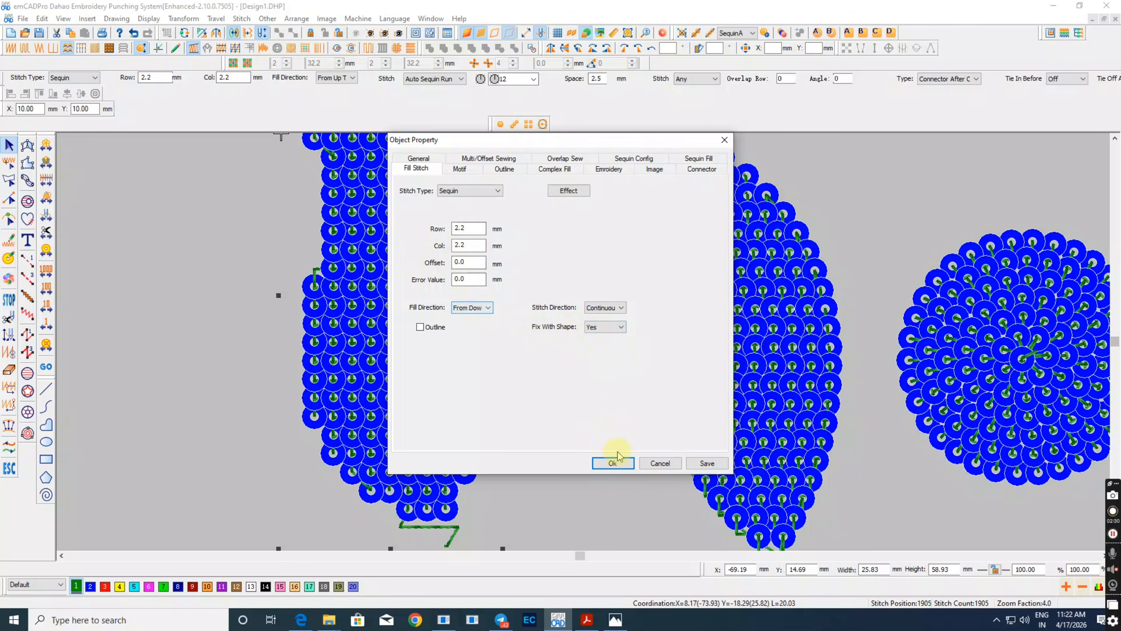
left_click(612, 465)
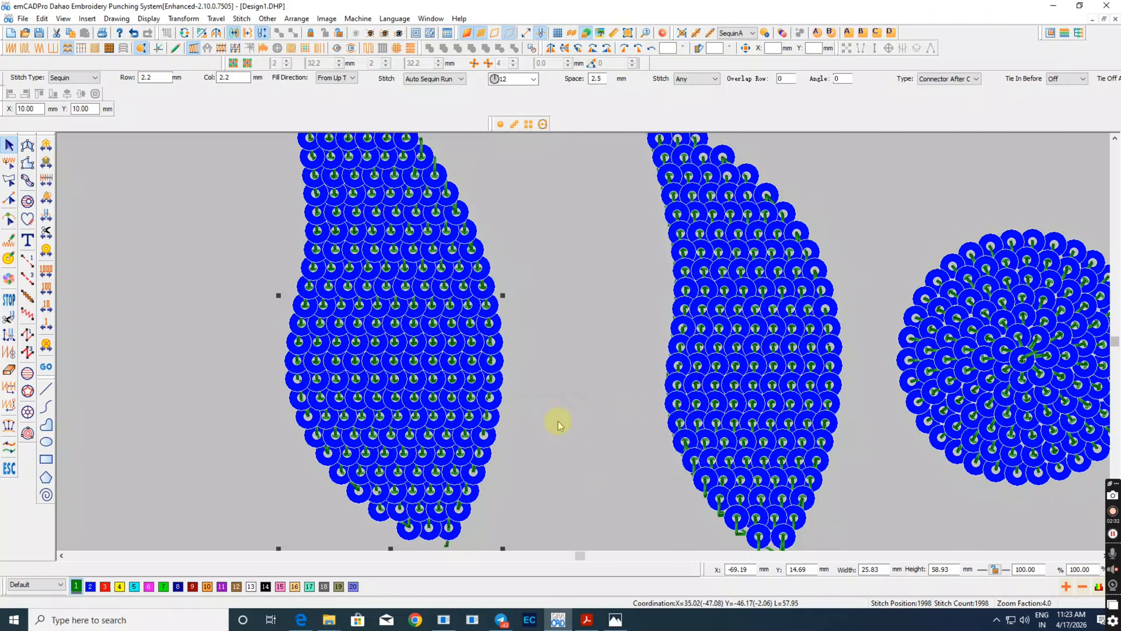
Step: Compare the sequin rows and stitch positions of the new leaf with those of the first leaf
scroll(494, 349, "up", 1)
left_click(504, 315)
middle_click_drag(503, 314, 746, 310)
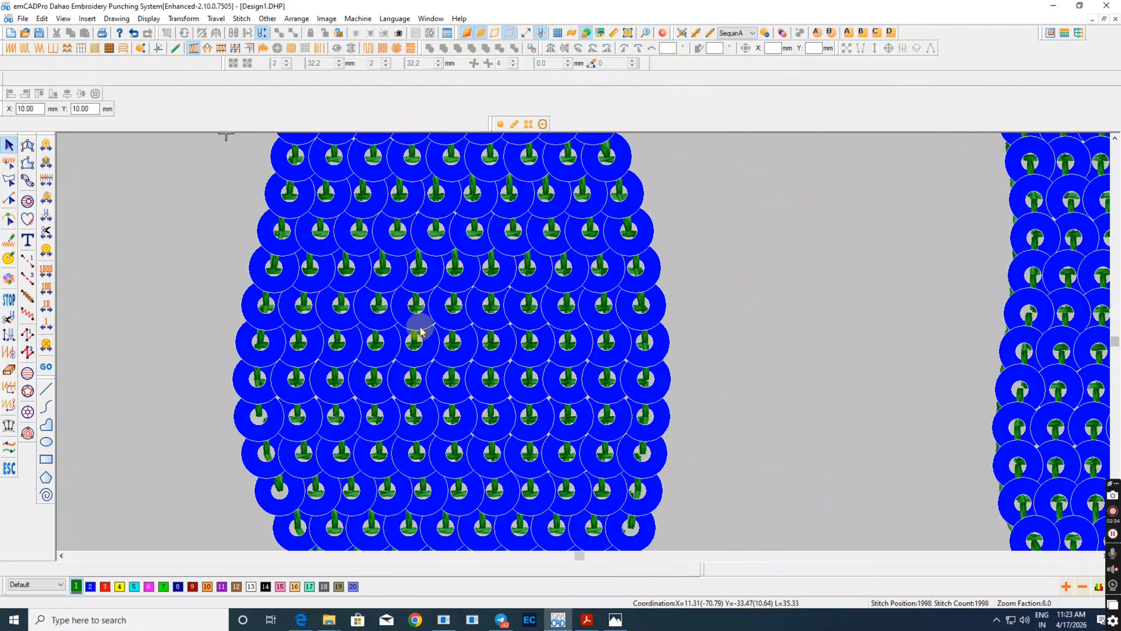
scroll(845, 333, "down", 1)
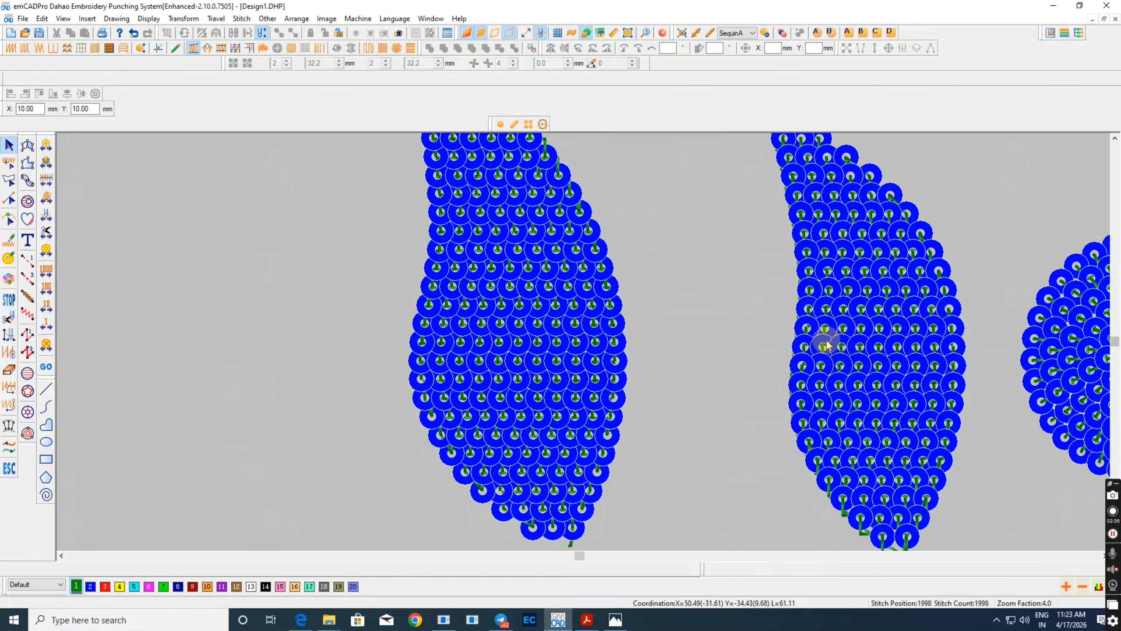
scroll(776, 322, "up", 1)
left_click_drag(769, 318, 955, 309)
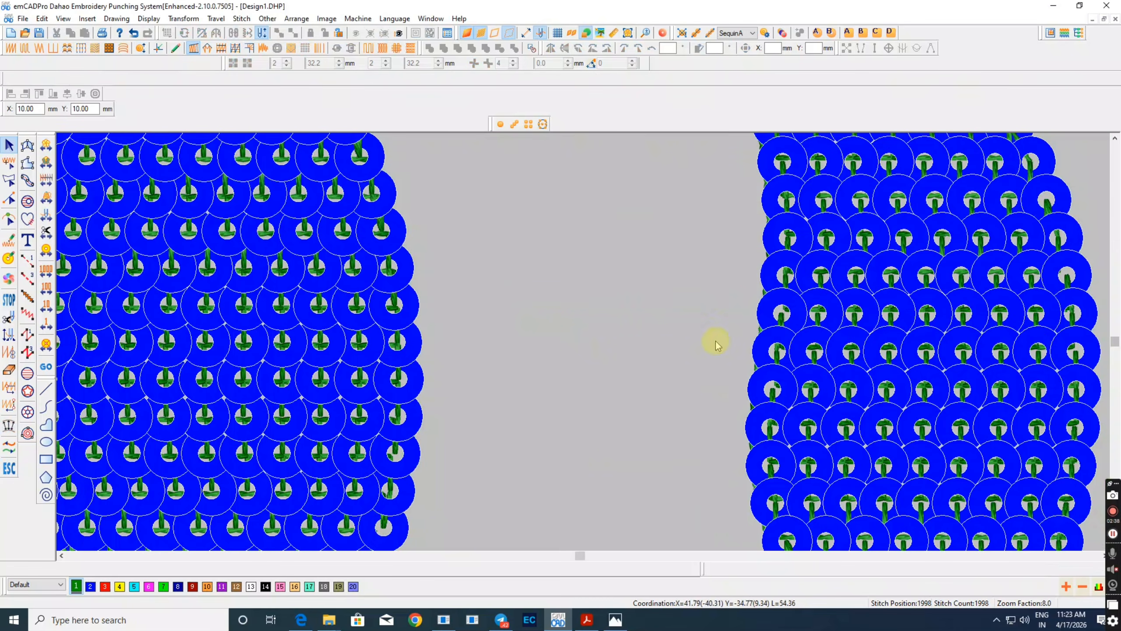
left_click_drag(499, 333, 218, 320)
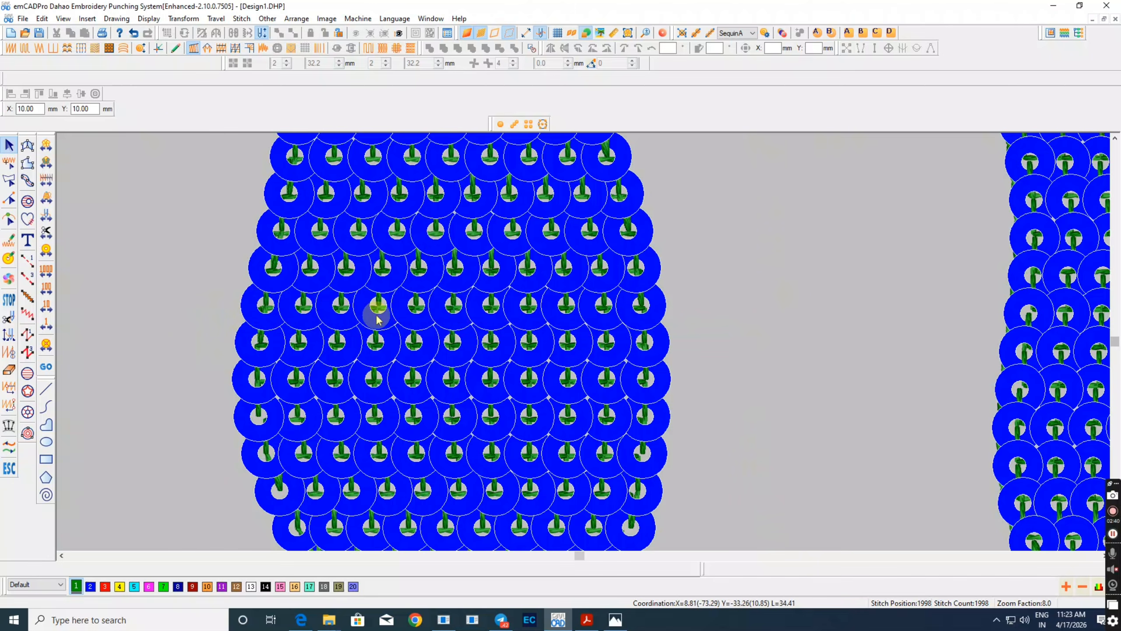
Step: Turn on Reserve Stitch in the new leaf's sequin fill properties
double_click(378, 309)
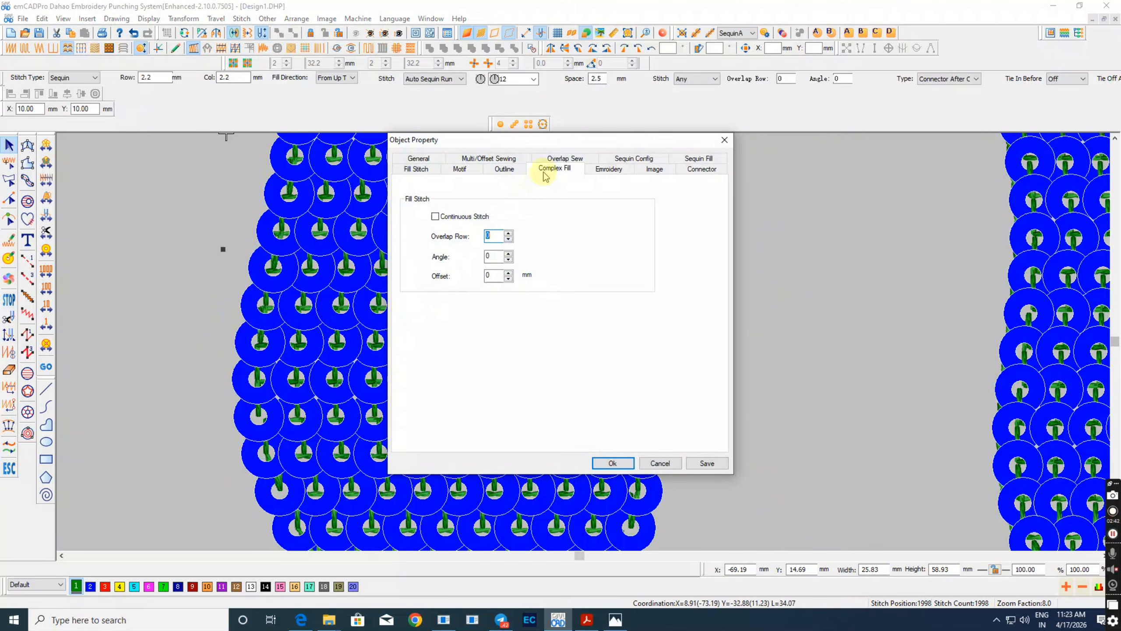
left_click(706, 159)
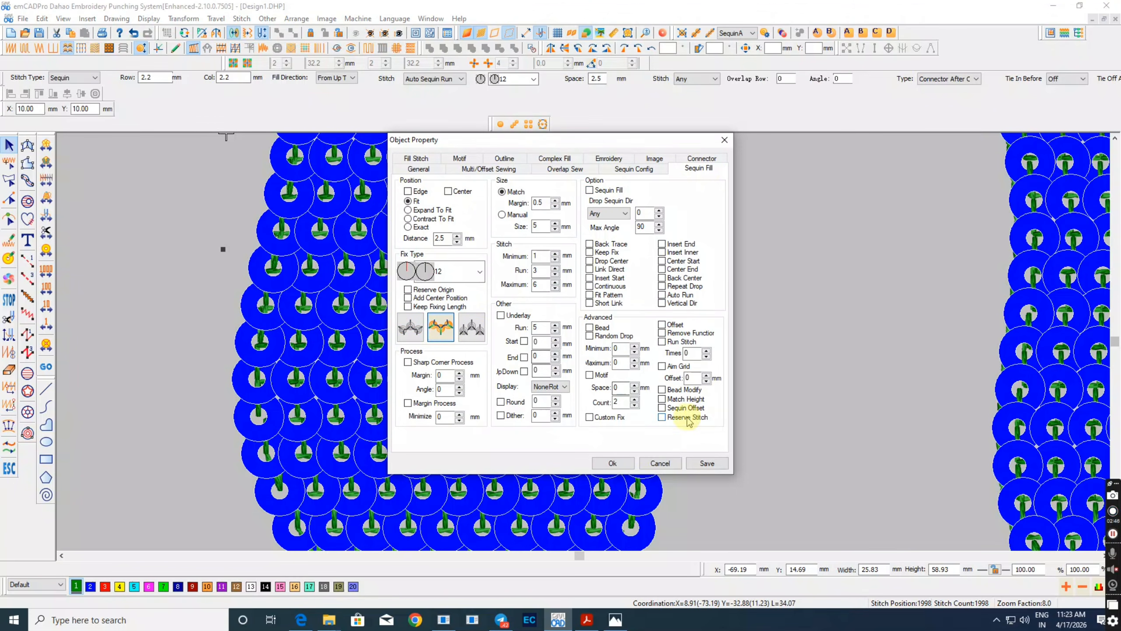
left_click(613, 463)
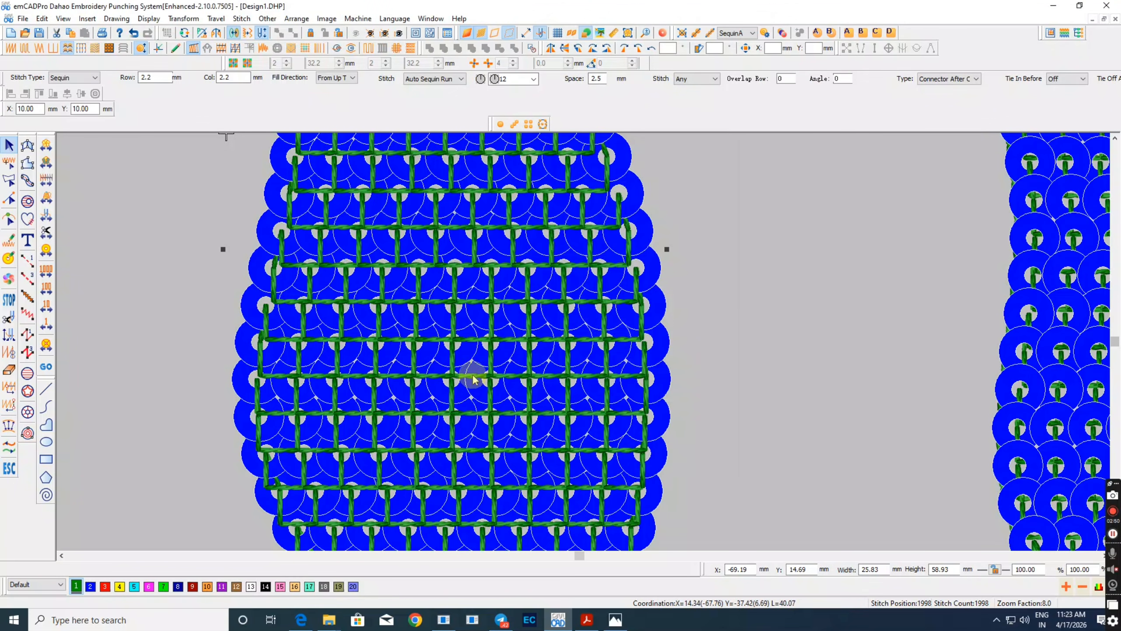
Step: Set the new leaf's fill direction to run from up to down in its fill stitch properties
double_click(446, 381)
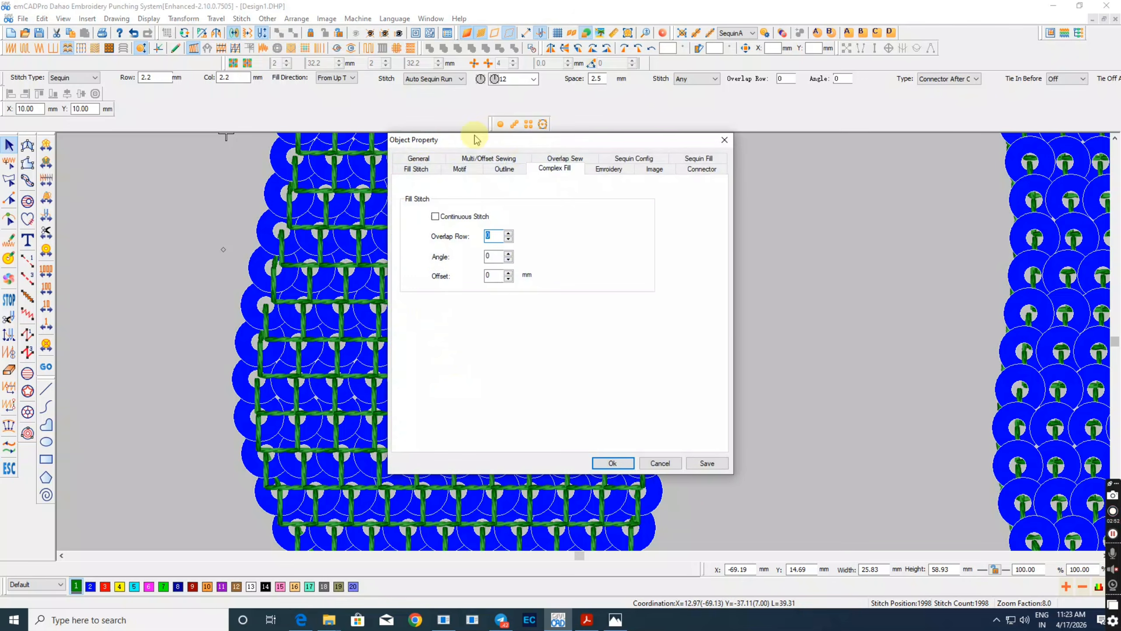
left_click(428, 171)
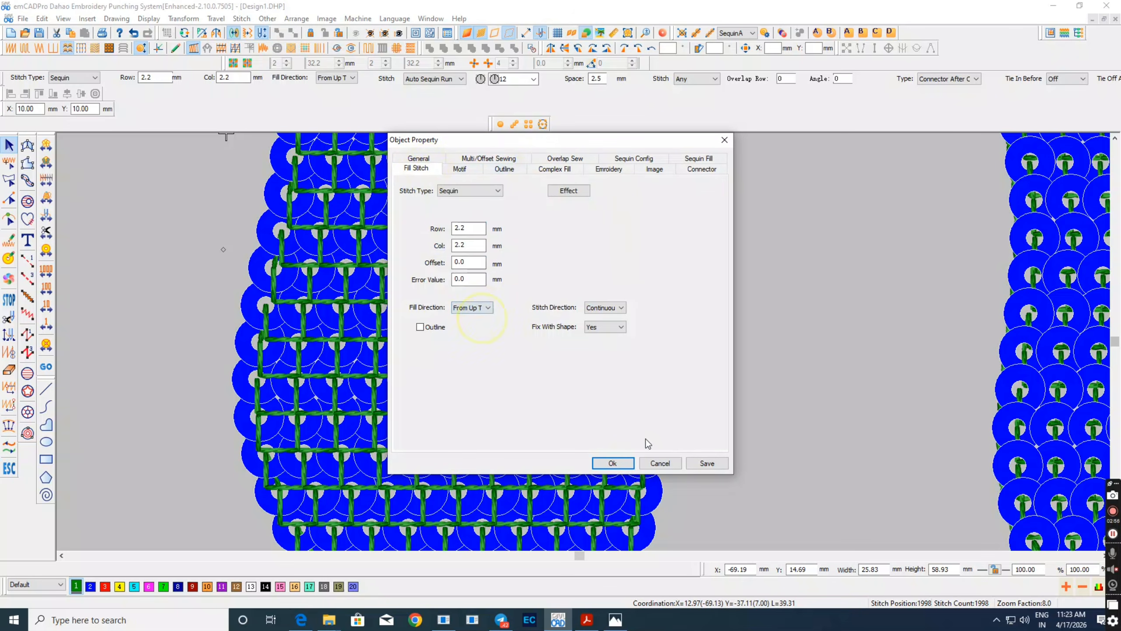
left_click(613, 463)
Step: Reshape the new leaf's outline by pulling its side control points inward, making it about 25 mm wide
scroll(614, 351, "down", 3)
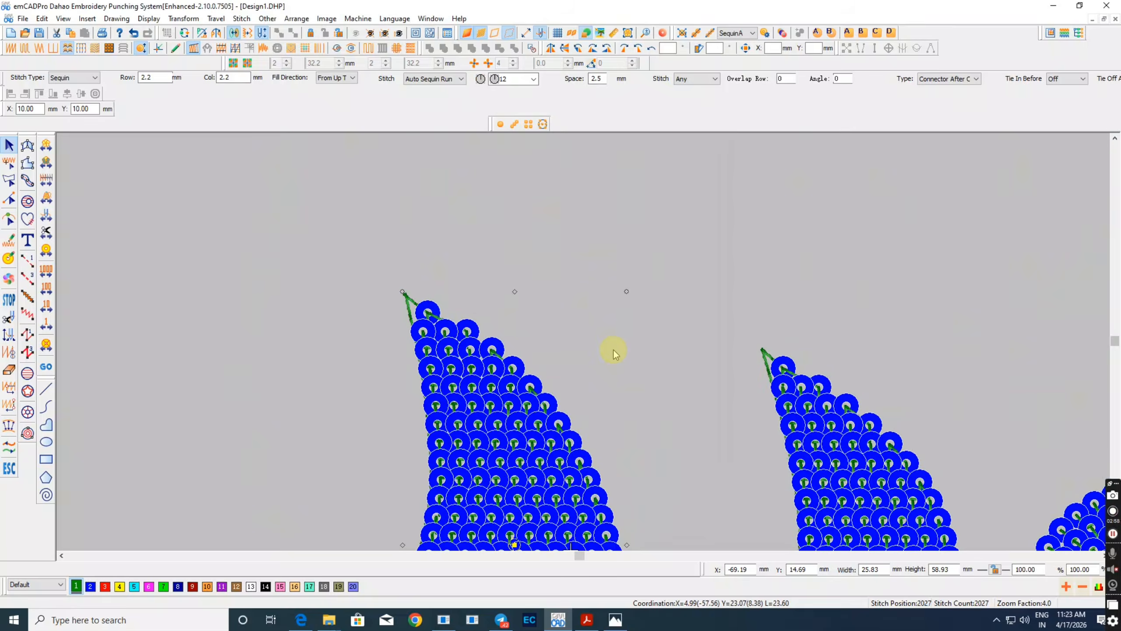
scroll(614, 349, "down", 1)
scroll(613, 349, "up", 1, "ctrl")
key("h")
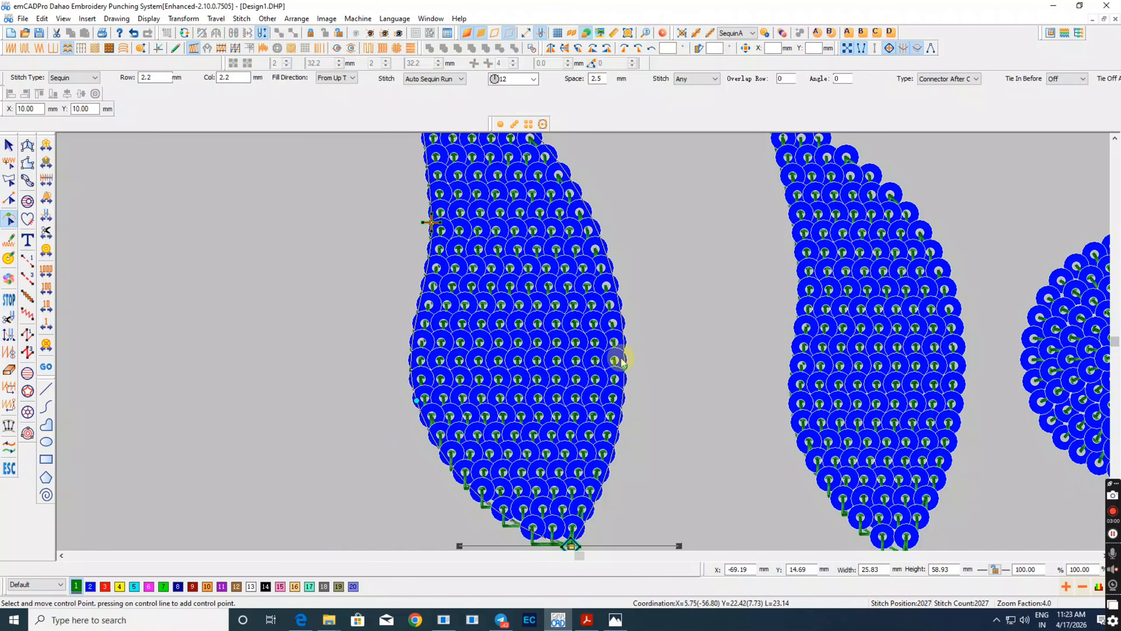
left_click_drag(627, 367, 619, 366)
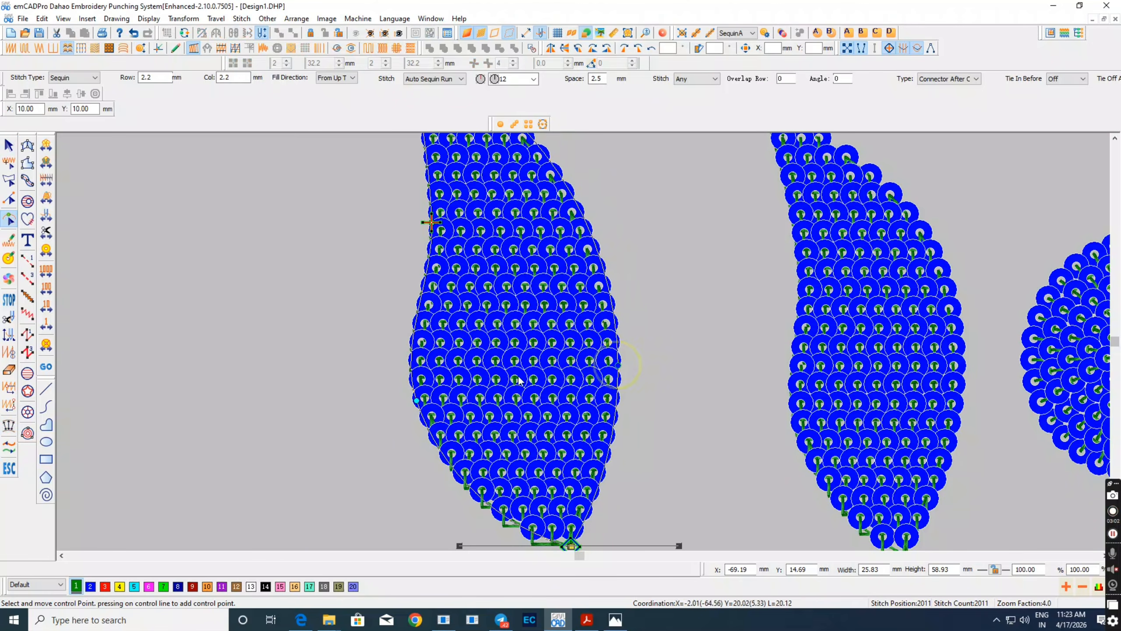
left_click_drag(419, 399, 424, 396)
scroll(462, 336, "up", 1)
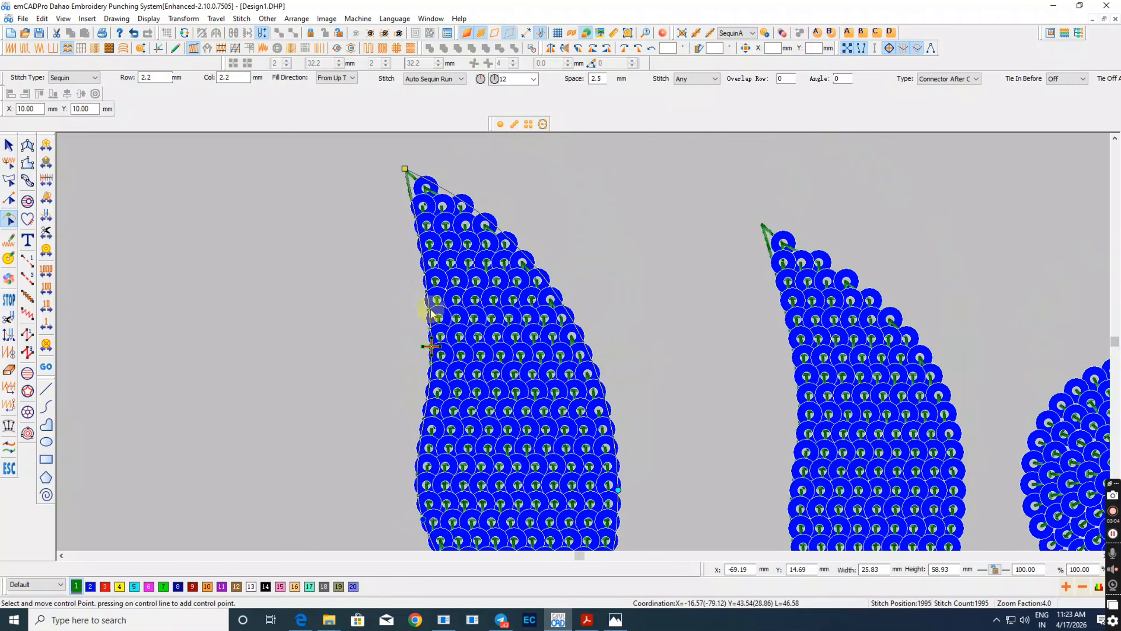
left_click_drag(434, 346, 440, 331)
scroll(596, 332, "down", 2)
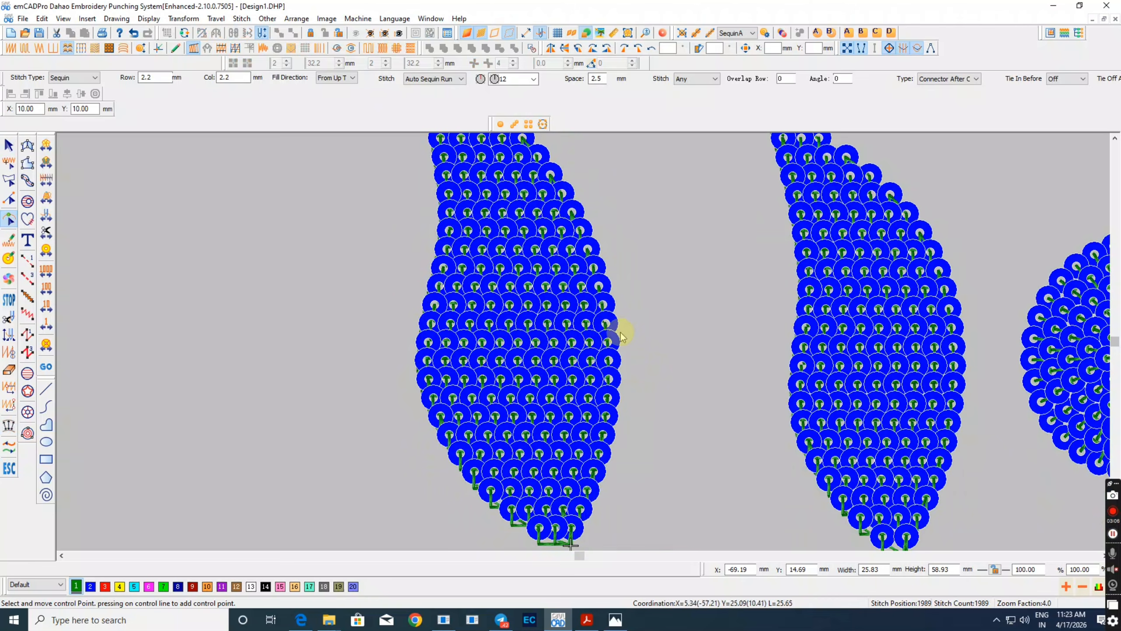
left_click_drag(647, 375, 1018, 372)
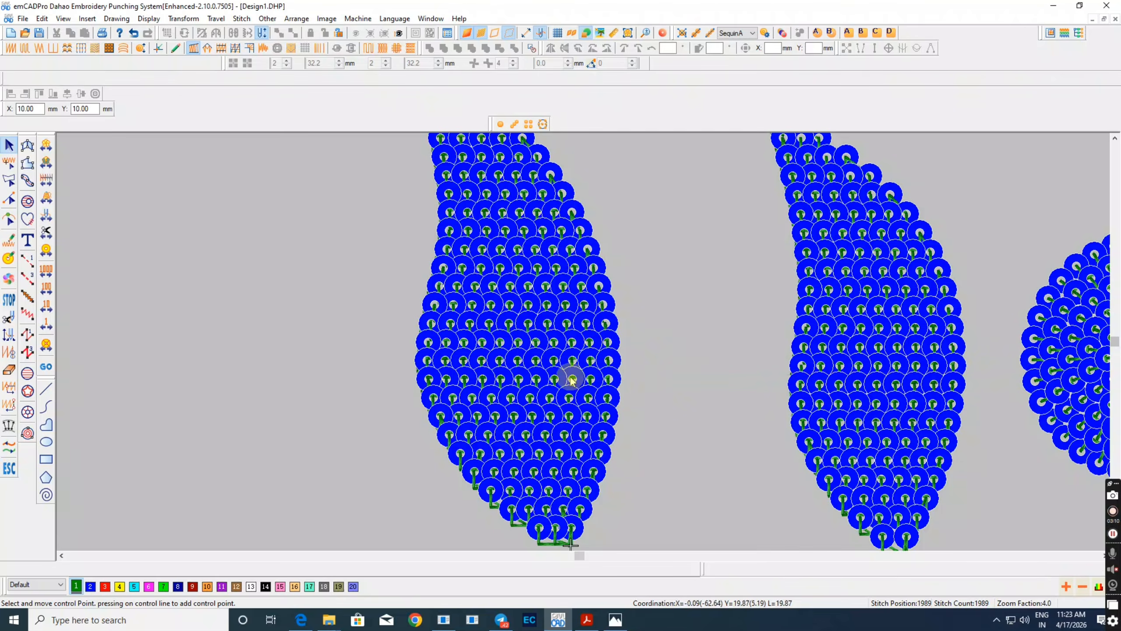
left_click_drag(570, 376, 530, 361)
key("ctrl+z")
Step: Pull the control point at the new leaf's bottom tip slightly downward, making the leaf about 60 mm high
key("h")
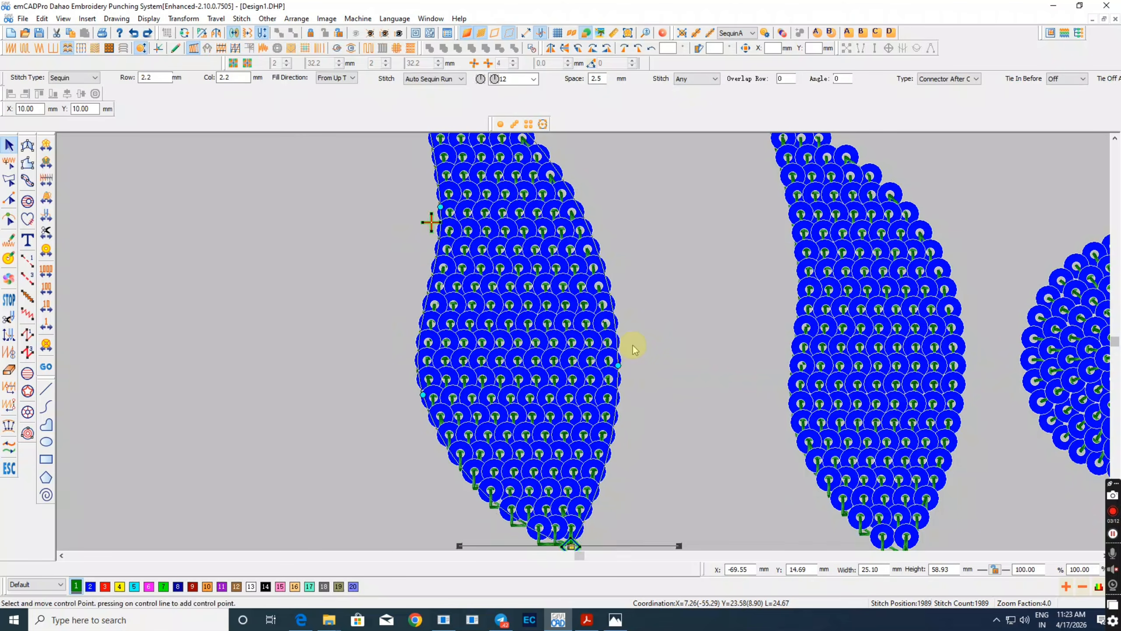
scroll(633, 346, "down", 1)
key("z")
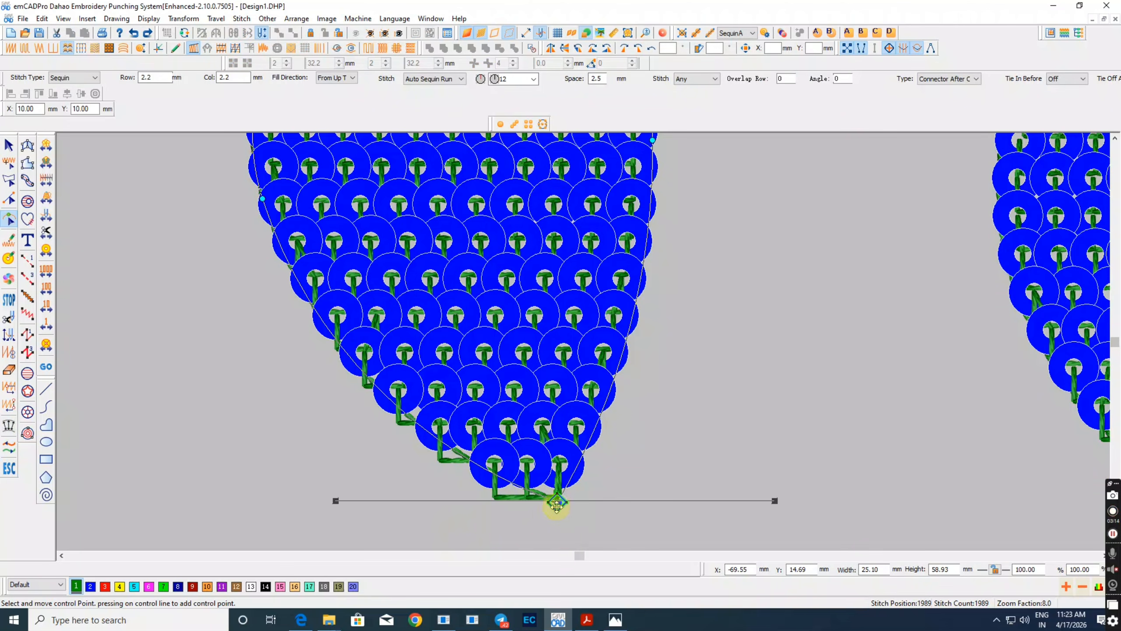
key("shift+z")
scroll(582, 379, "up", 2)
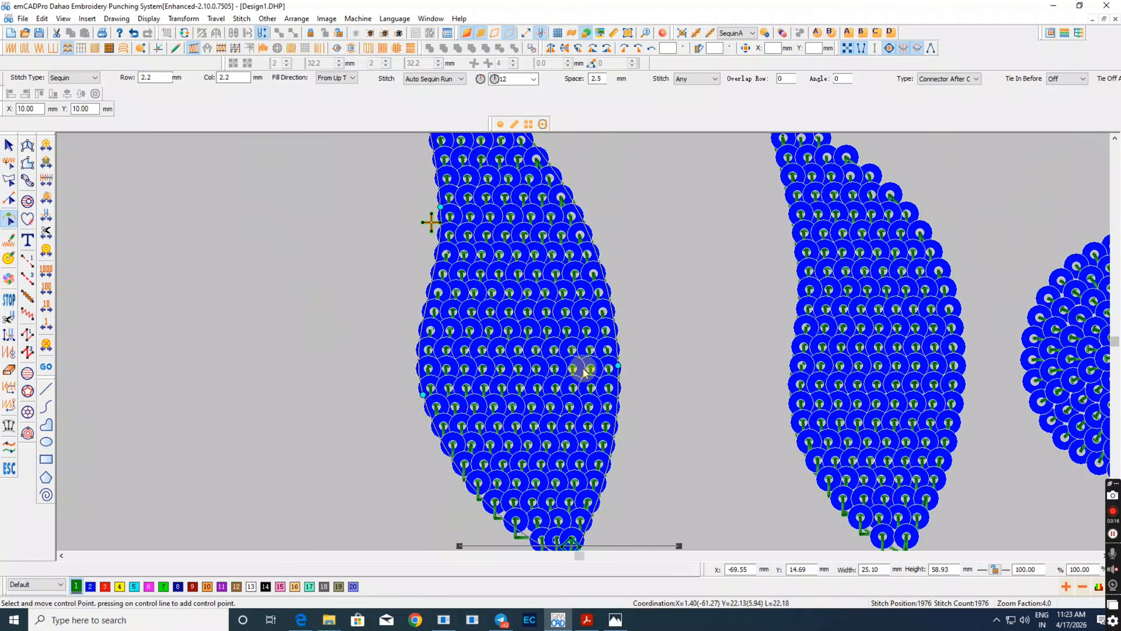
scroll(582, 371, "up", 2)
double_click(544, 355)
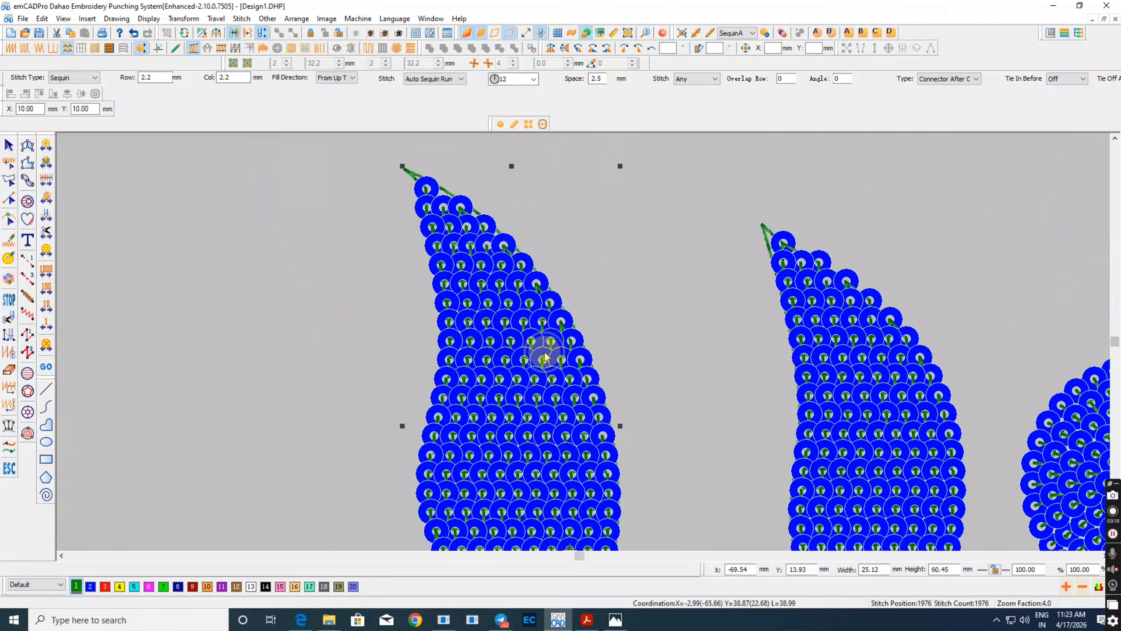
key("Escape")
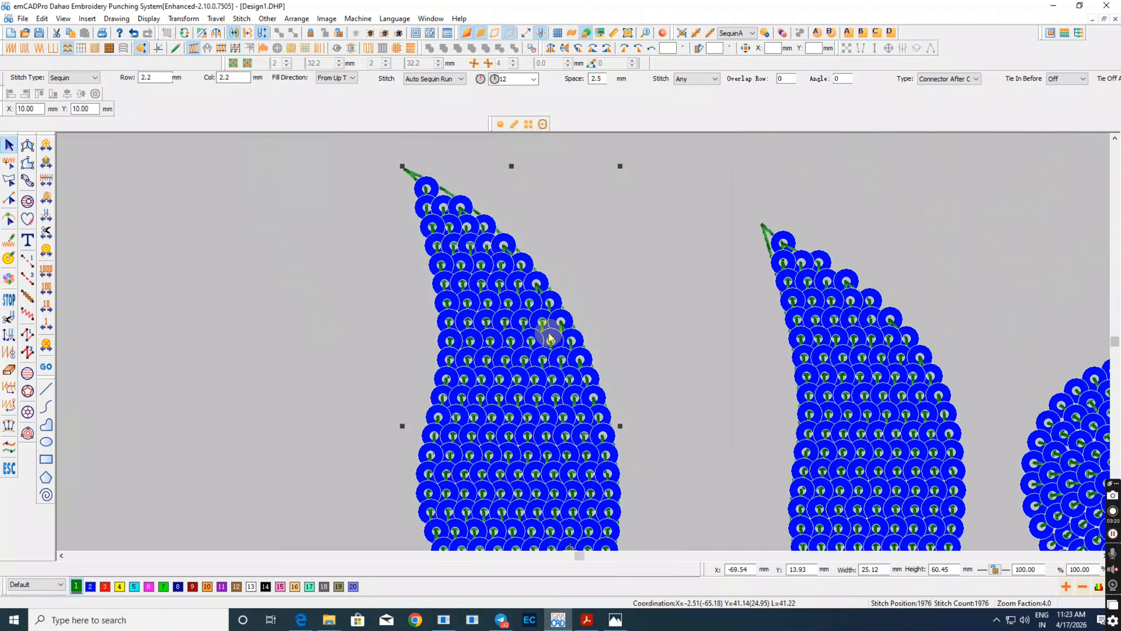
Step: Inspect the reshaped leaf's sequin coverage from tip to tip, and the neighbouring leaf and sequin circle
scroll(550, 334, "down", 4)
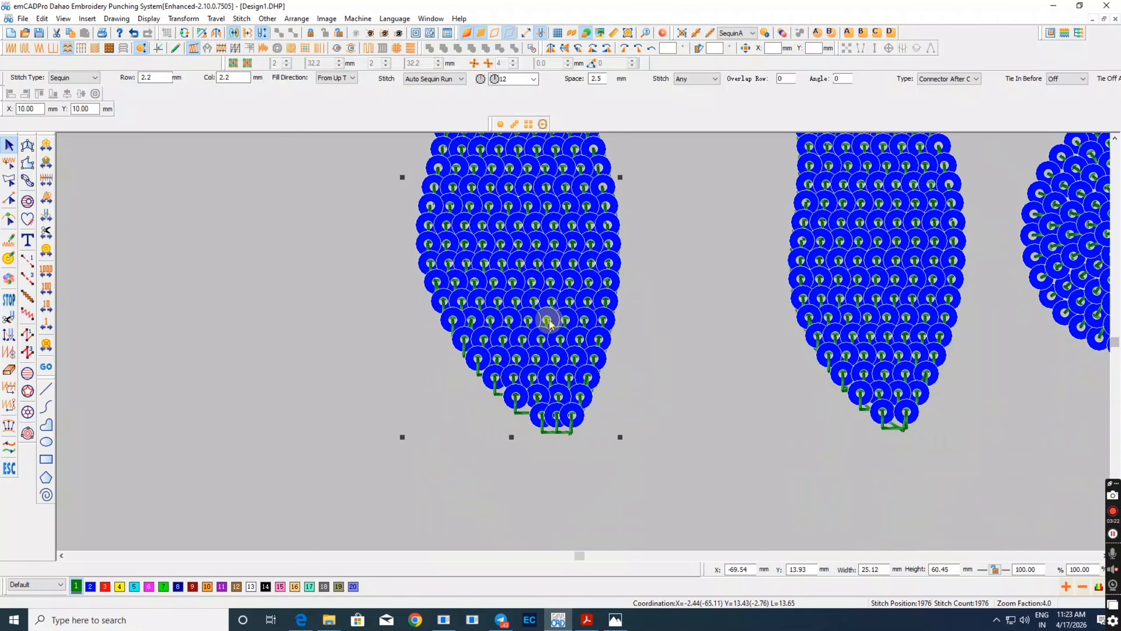
scroll(550, 327, "up", 2)
scroll(580, 291, "up", 2)
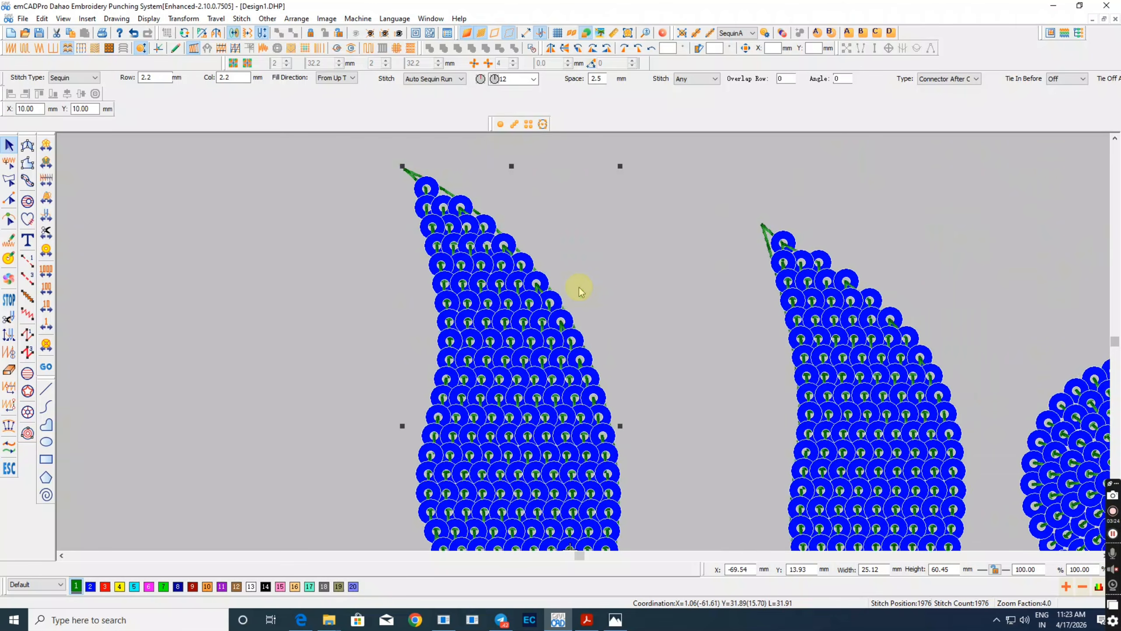
scroll(579, 287, "down", 1, "ctrl")
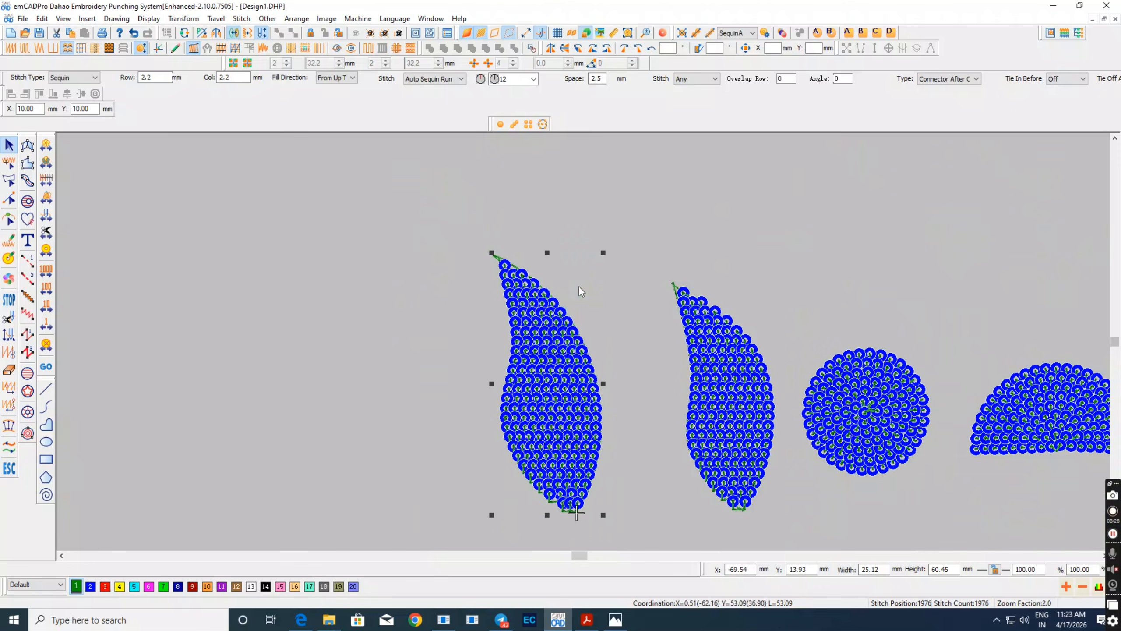
scroll(579, 286, "up", 1, "ctrl")
scroll(581, 288, "down", 2)
left_click_drag(664, 305, 157, 281)
scroll(623, 289, "up", 1, "ctrl")
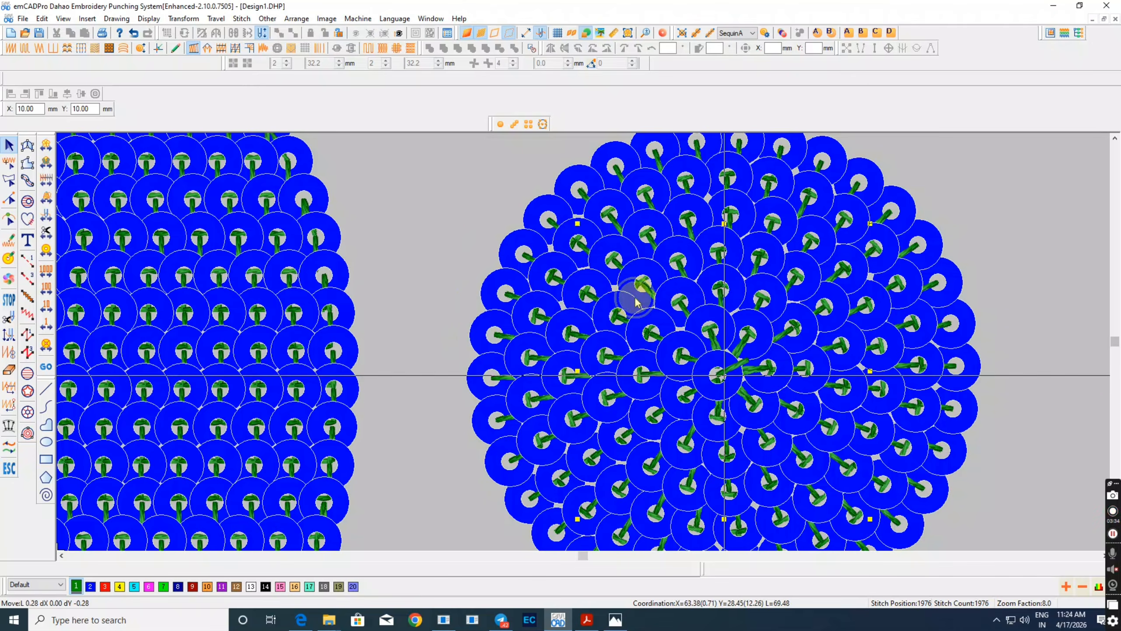
Step: Move a single sequin ring of the circle to test whether it is a separate object, and undo the move
left_click(537, 288)
key("ctrl+z")
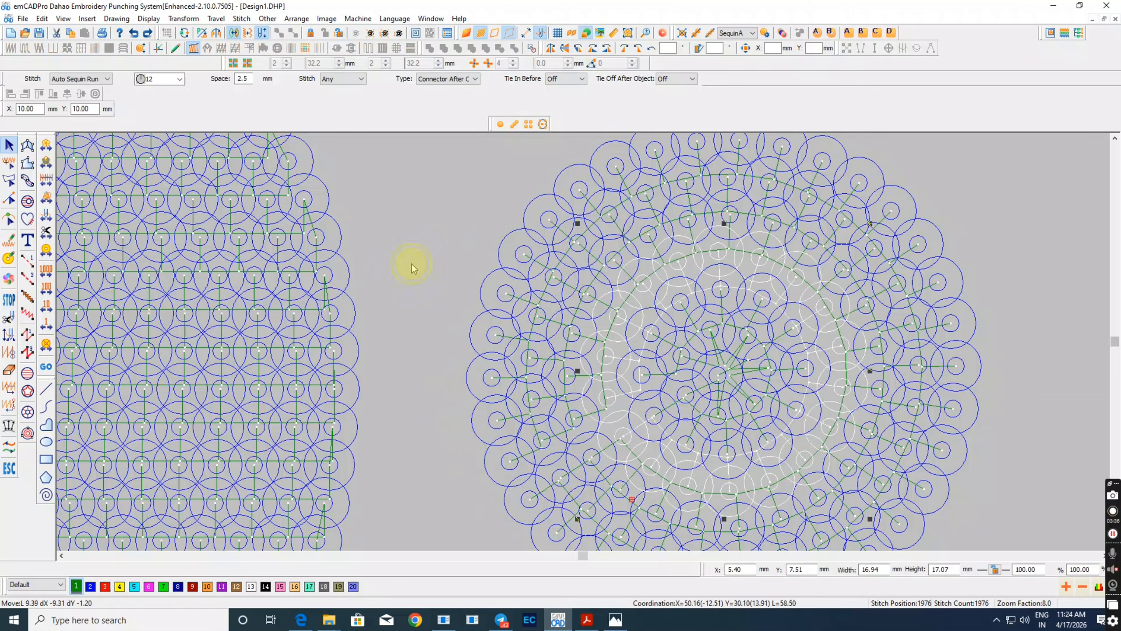
left_click_drag(412, 263, 180, 288)
left_click_drag(322, 266, 208, 271)
scroll(317, 274, "down", 1, "ctrl")
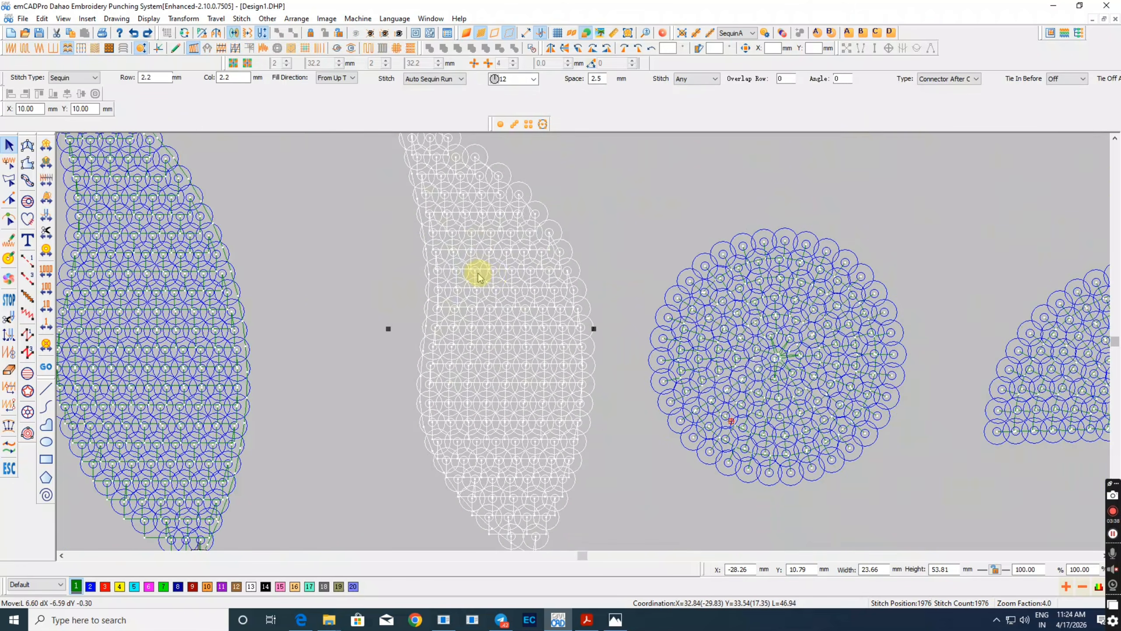
Step: Move the first leaf's sequin fill sideways as one object to contrast it with the circle's separate rings, and undo the moves
key("t")
left_click_drag(502, 288, 408, 279)
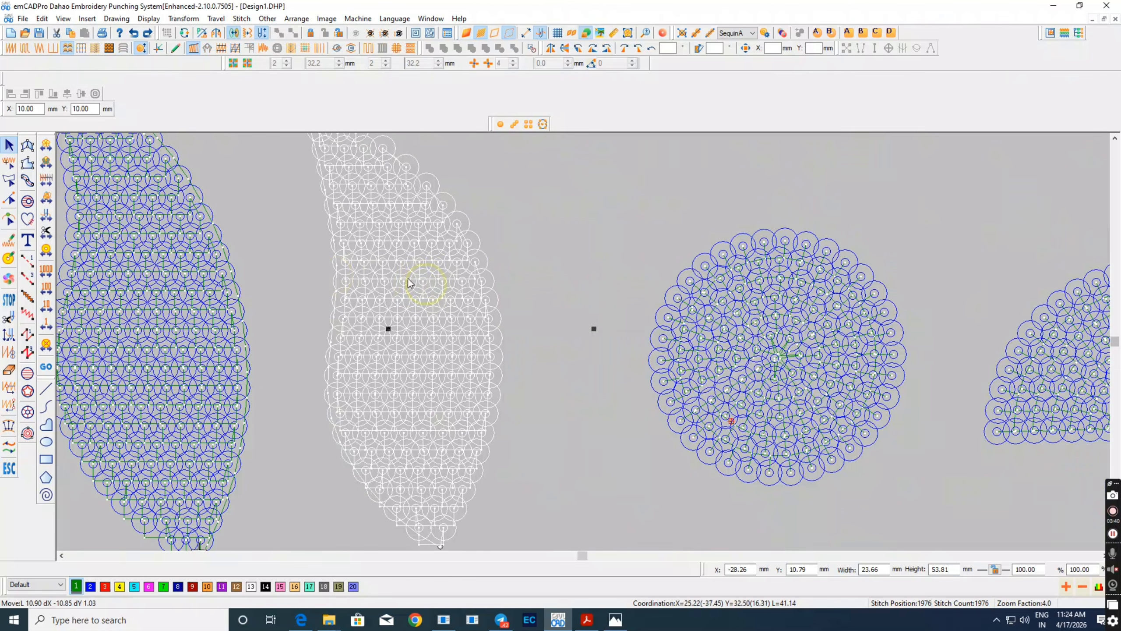
key("ctrl+z")
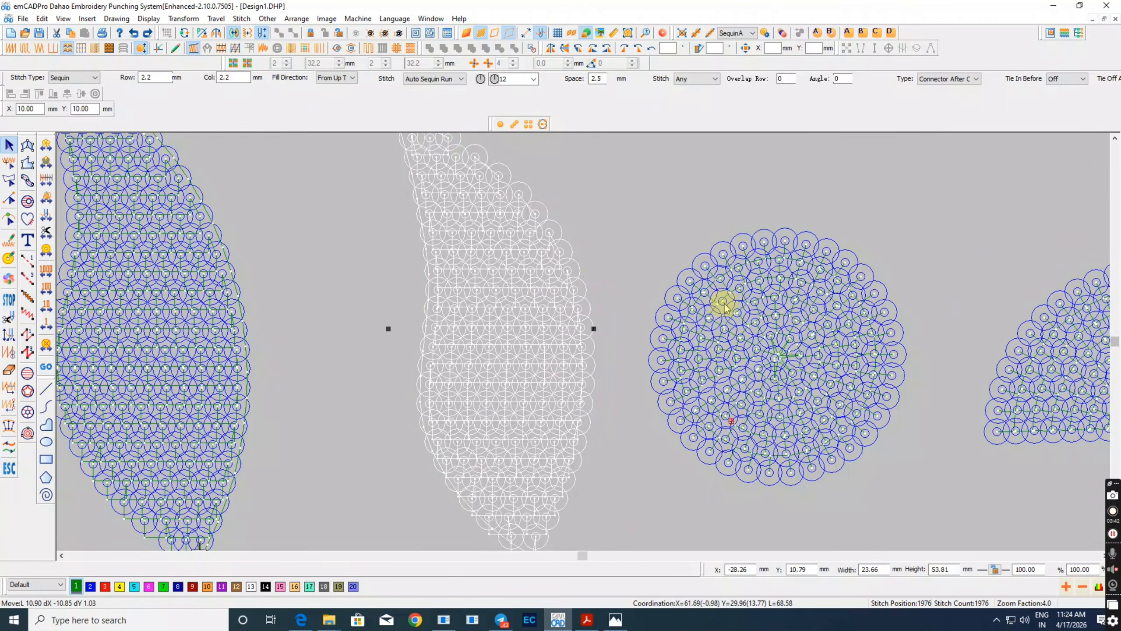
left_click(726, 307)
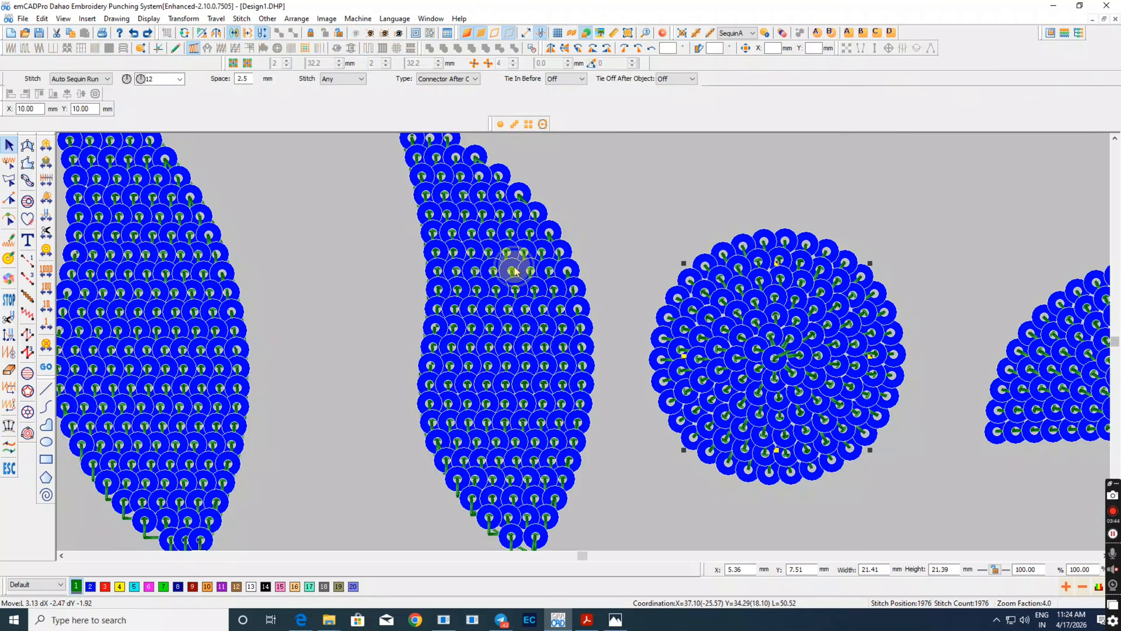
left_click(514, 271)
left_click_drag(514, 272, 453, 274)
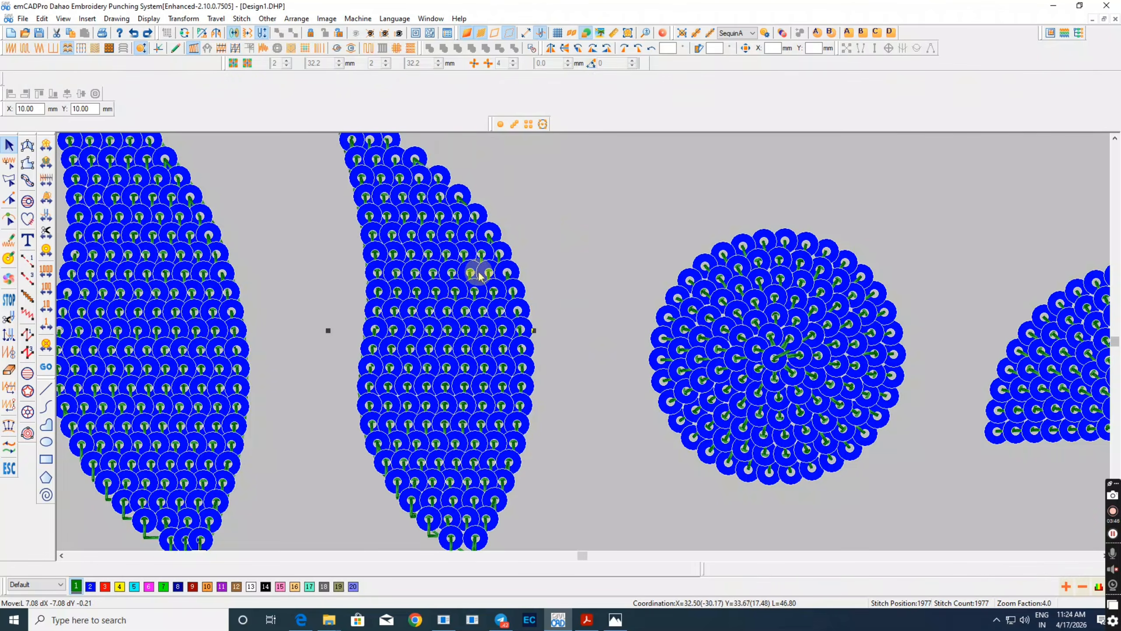
key("ctrl+z")
left_click(571, 284)
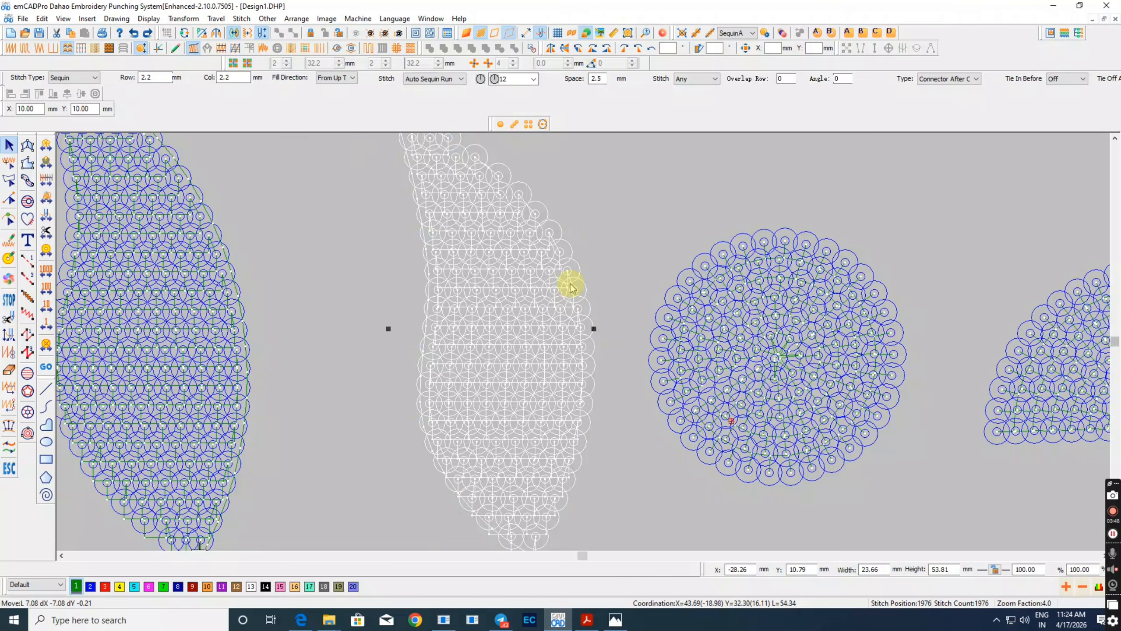
Step: Examine the first leaf's sequin rows up close and review all four sequin fills together
left_click(600, 247)
scroll(574, 271, "up", 1)
scroll(574, 271, "up", 1, "ctrl")
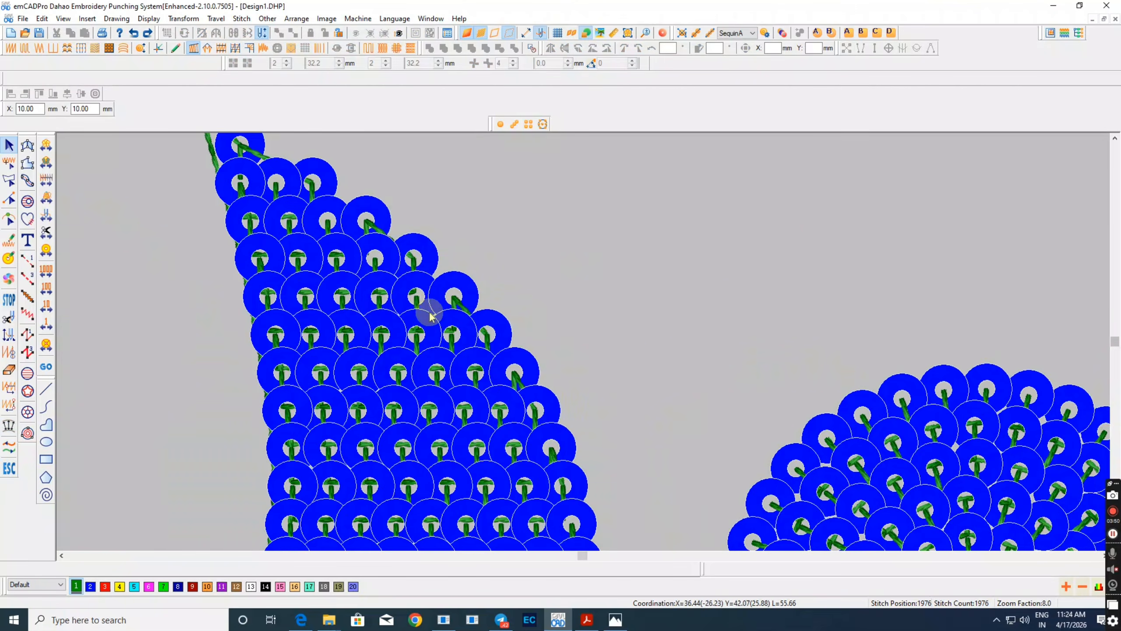
scroll(411, 329, "down", 1)
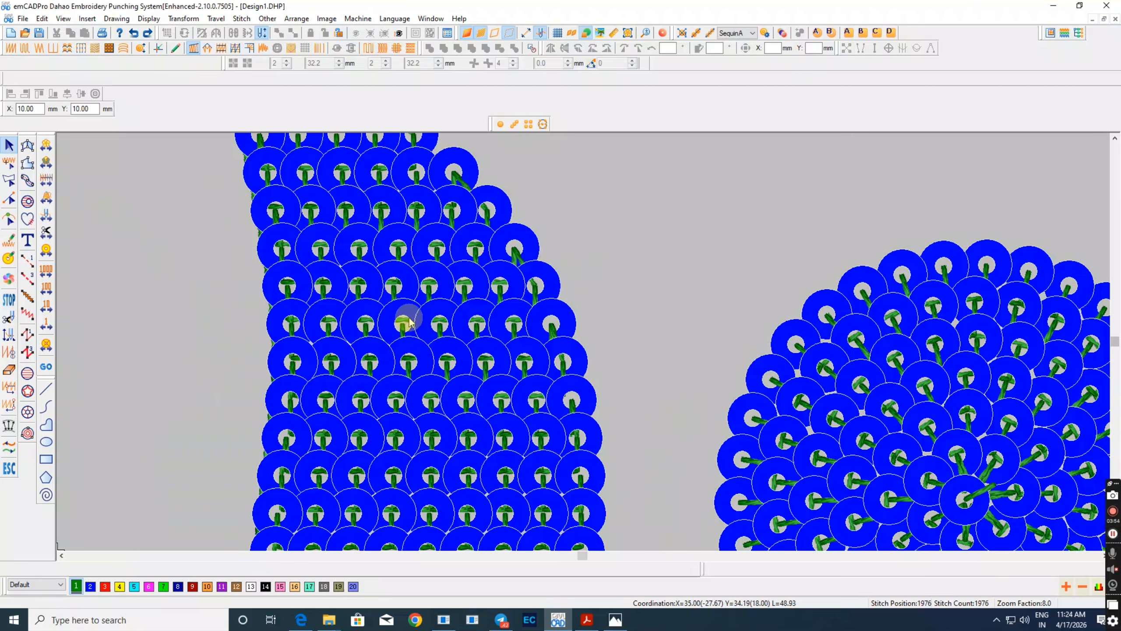
scroll(604, 295, "down", 2, "ctrl")
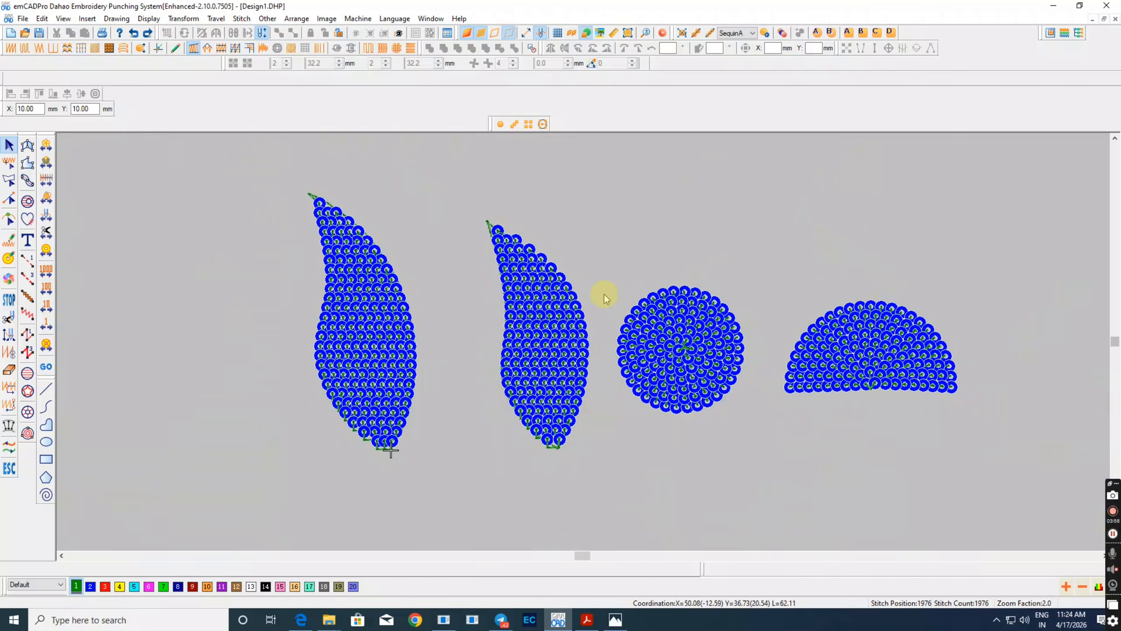